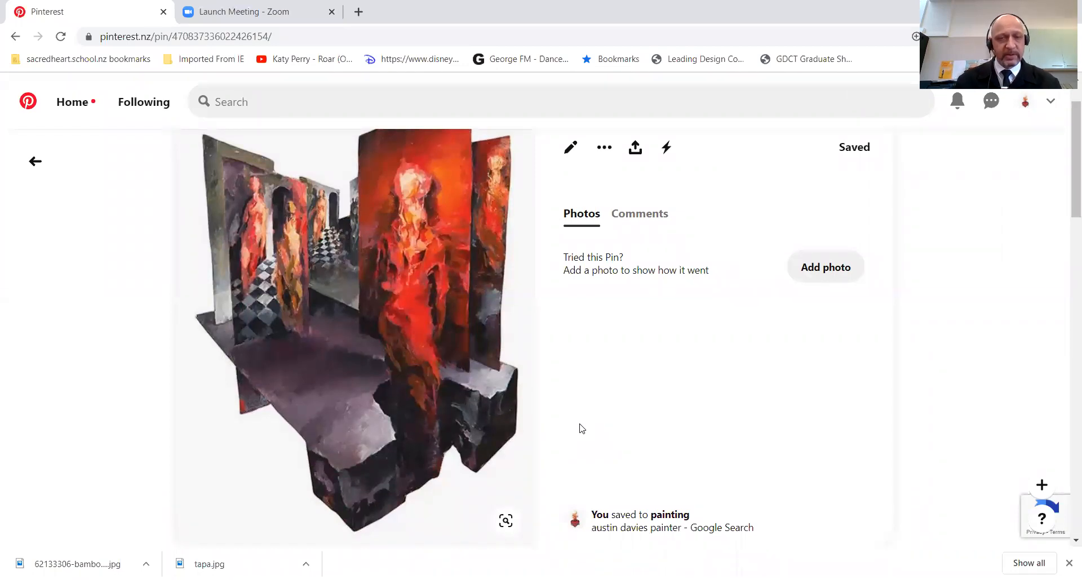
Step: Examine the Austin Davies paintings on the Pinterest painting board, opening the red-figure and dark-panel works for a closer look
scroll(575, 420, "up", 2)
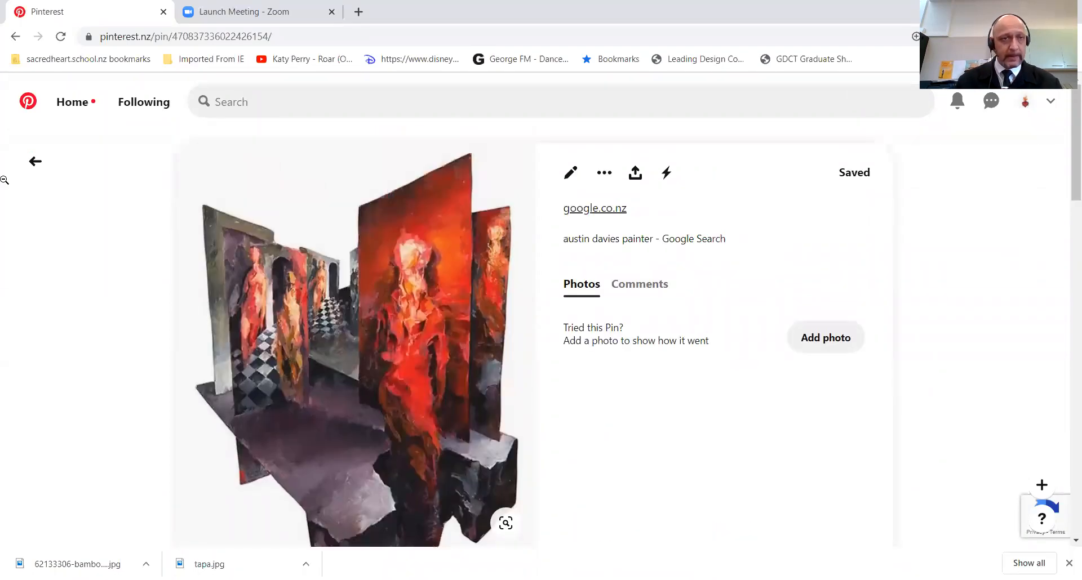
left_click(34, 163)
scroll(124, 327, "down", 10)
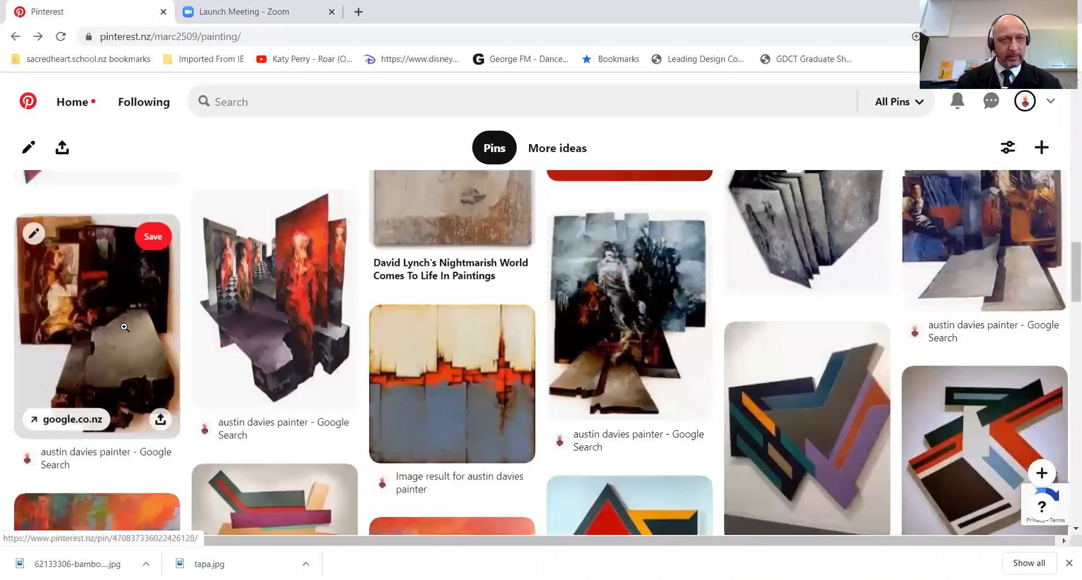
scroll(125, 327, "up", 1)
left_click(114, 347)
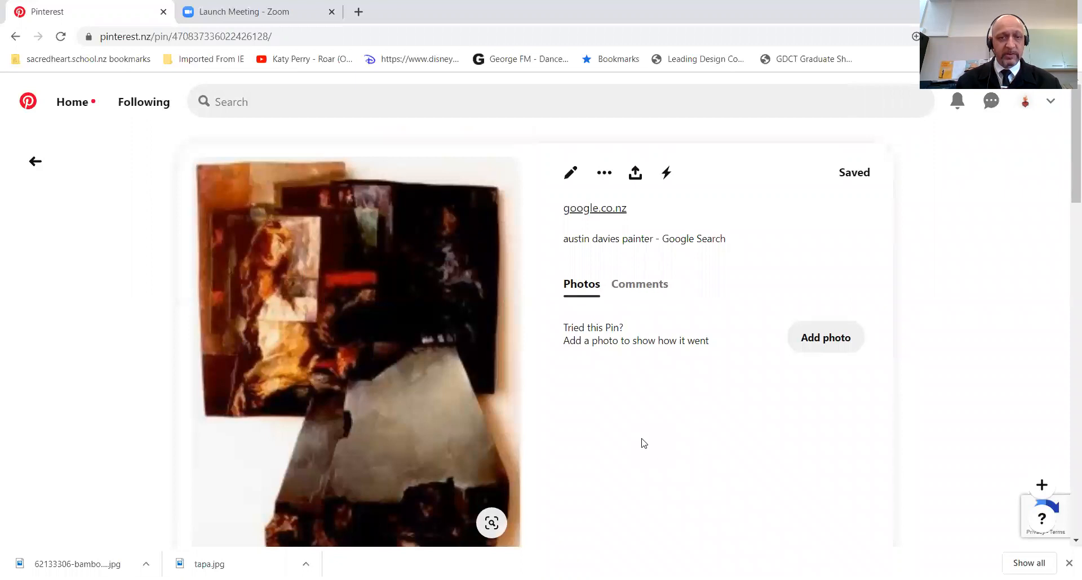
scroll(644, 444, "down", 1)
scroll(643, 444, "up", 1)
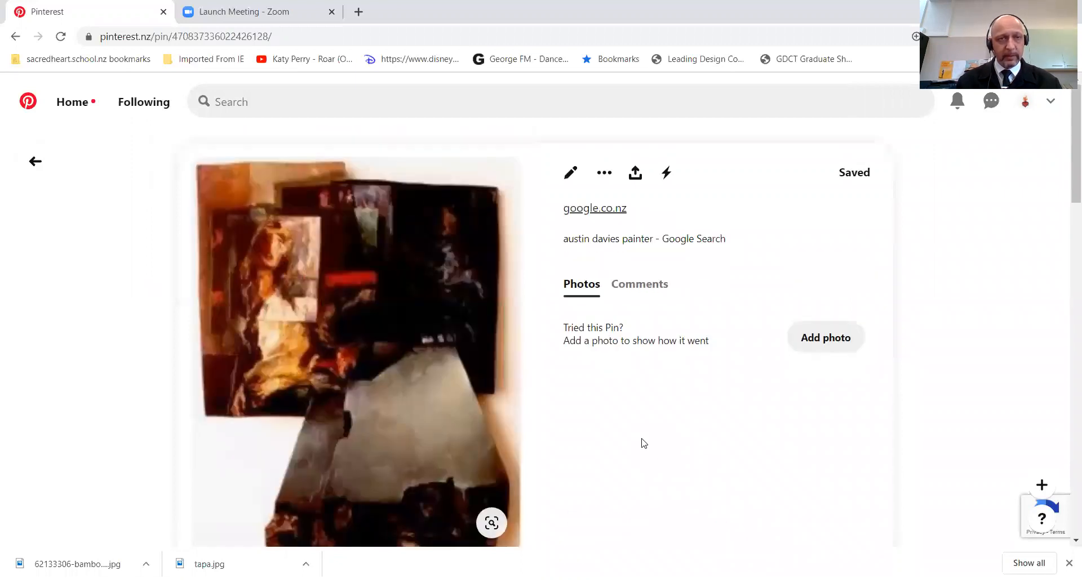
left_click(44, 172)
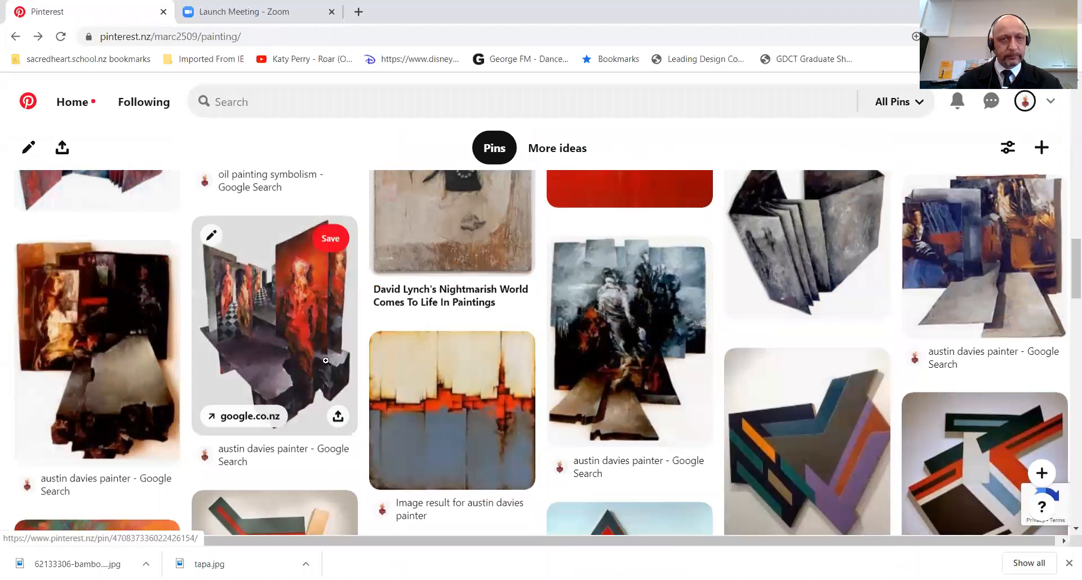
left_click(326, 360)
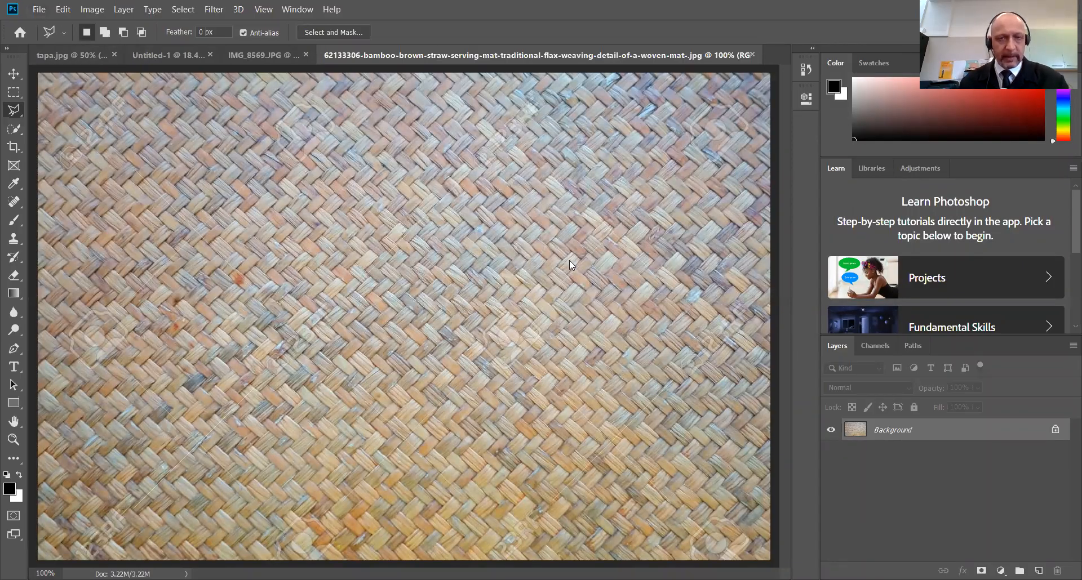
Step: Switch to Photoshop and review the open tapa.jpg, IMG_8569.JPG portrait and Untitled-1 collage documents
left_click(83, 53)
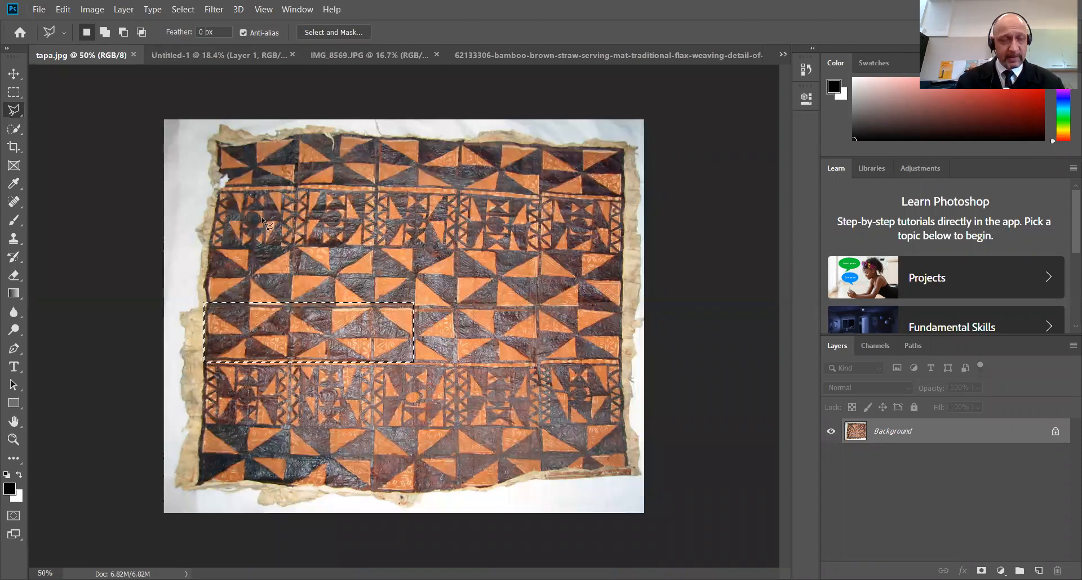
left_click(179, 55)
left_click(338, 55)
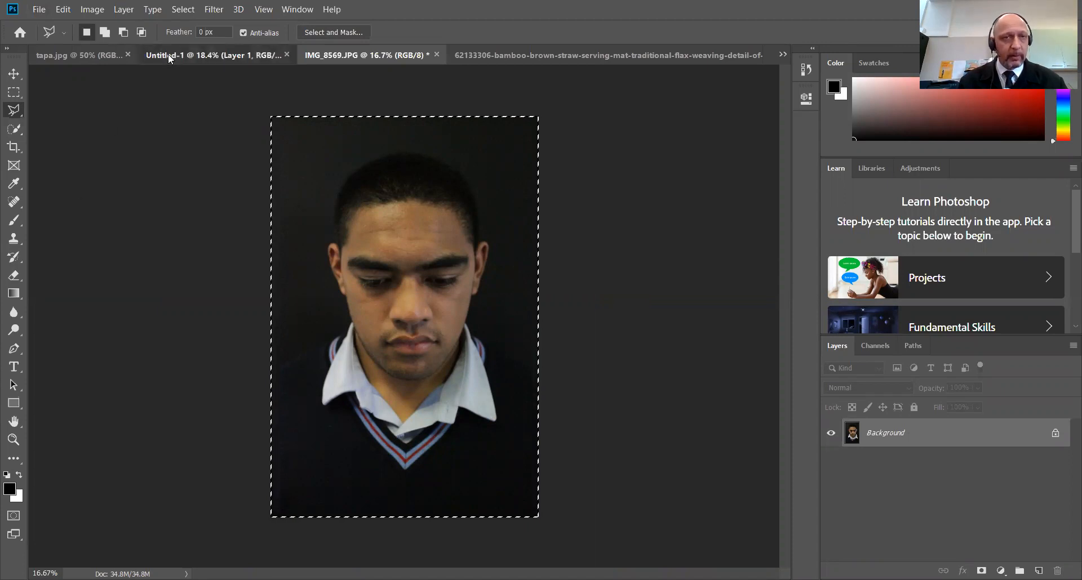
left_click(209, 55)
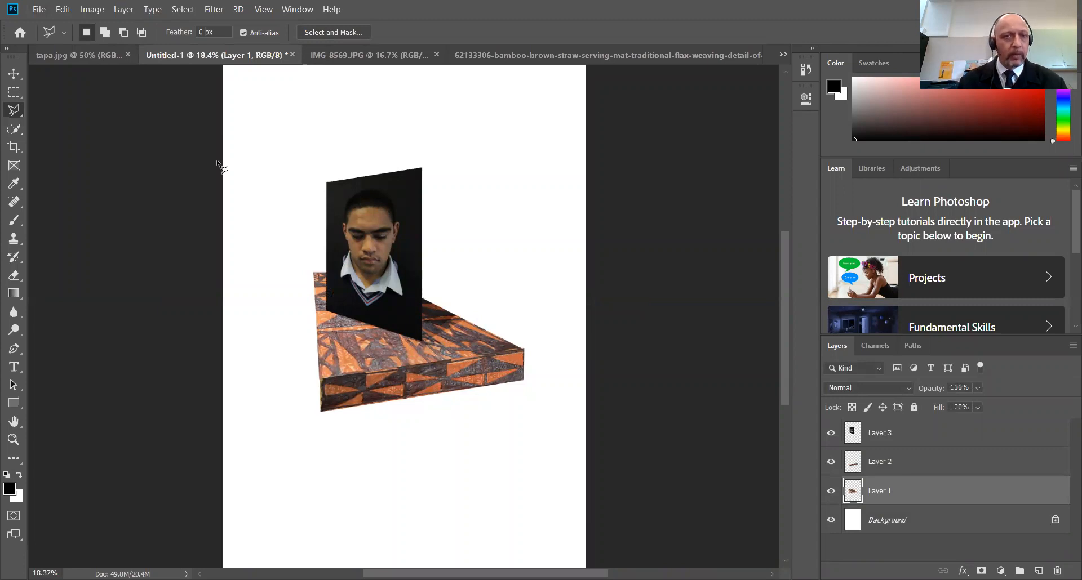
Step: Create a new portrait A3 print document, 297 x 420 mm at 300 pixels/inch, in RGB with a white background
left_click(43, 12)
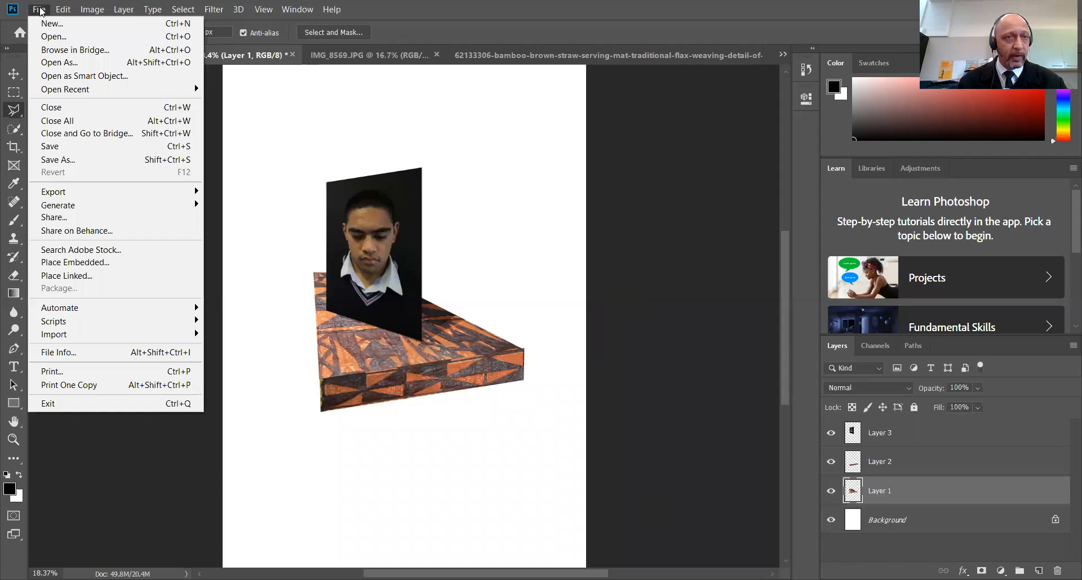
left_click(55, 26)
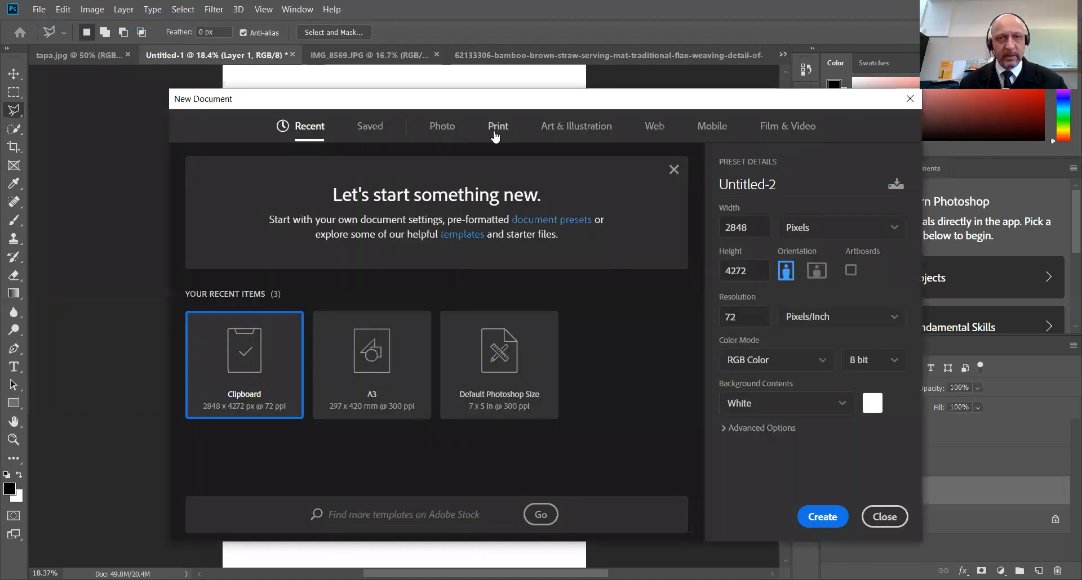
left_click(496, 131)
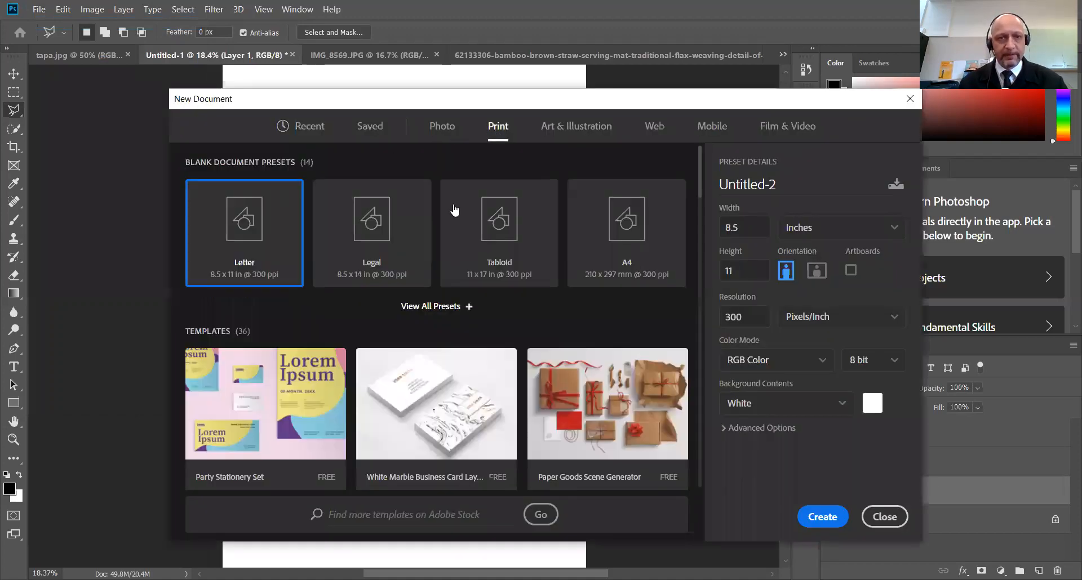
left_click(436, 307)
left_click(499, 366)
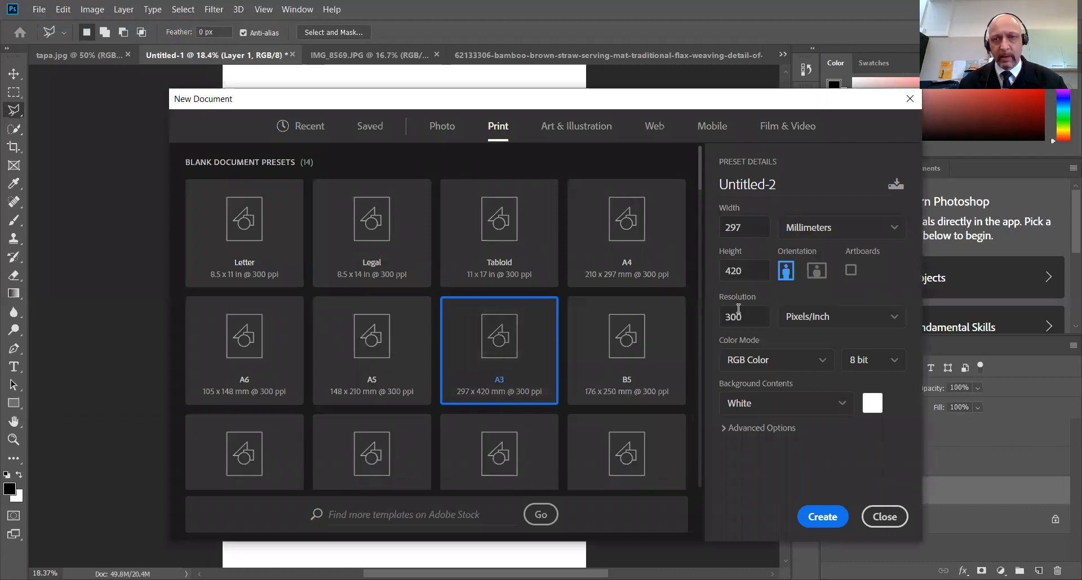
left_click(820, 516)
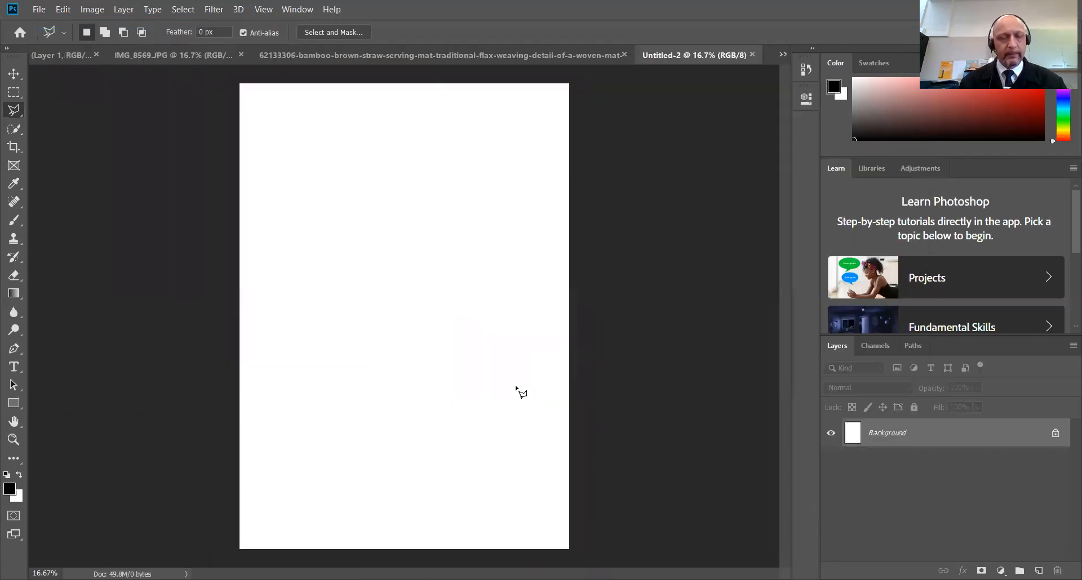
Step: Bring up the tapa.jpg document and clear its existing rectangular selection
left_click(83, 56)
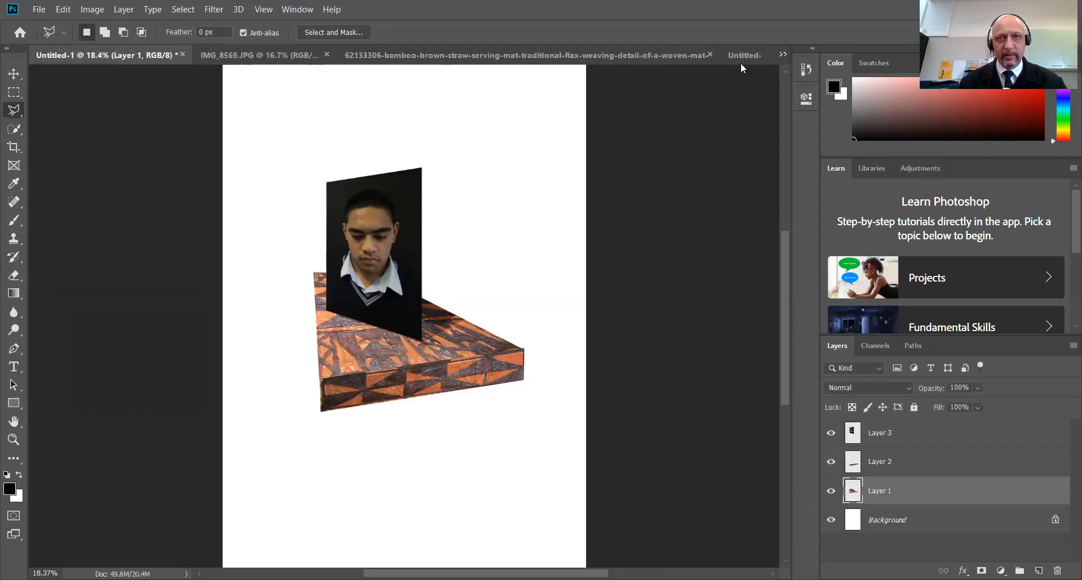
left_click(783, 56)
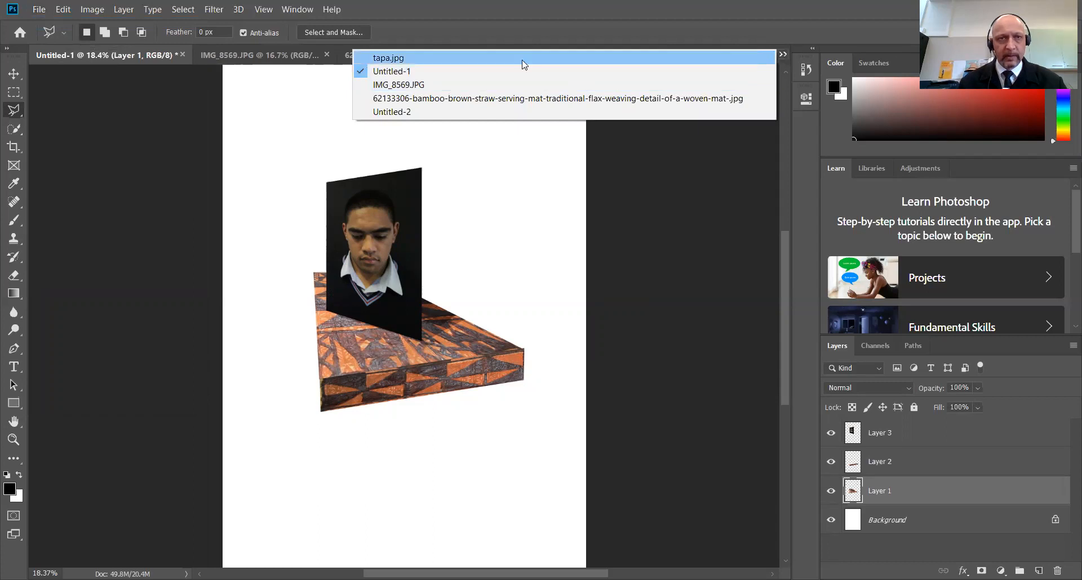
left_click(523, 59)
left_click(14, 92)
right_click(345, 290)
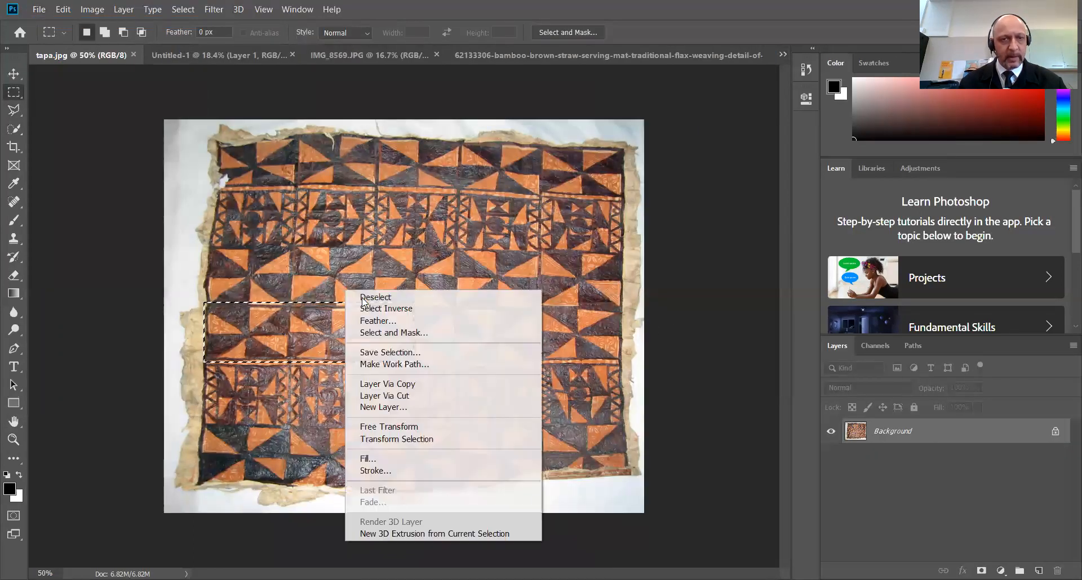
left_click(374, 298)
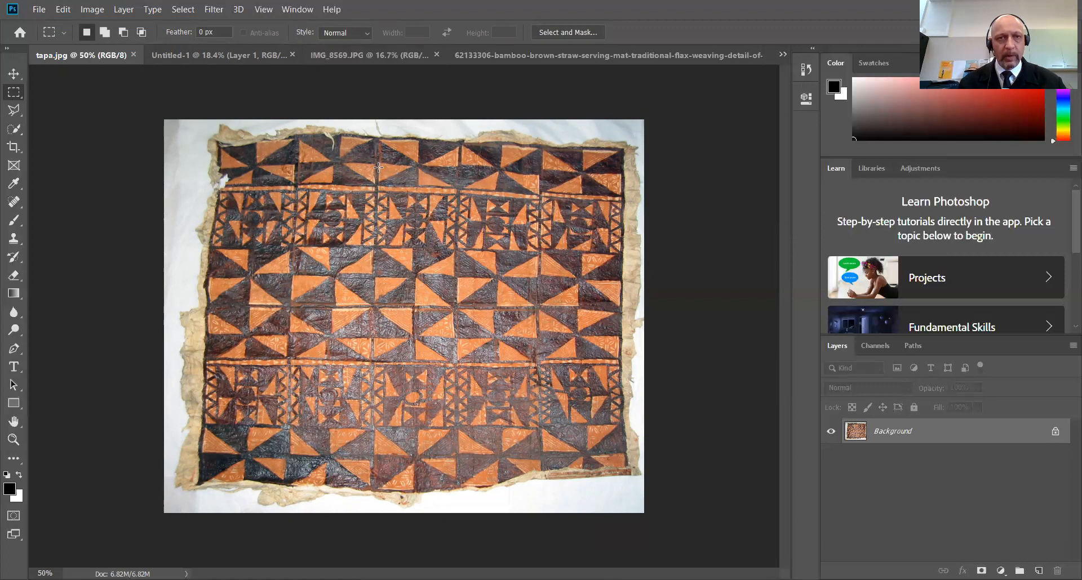
Step: Copy a rectangular block of pattern from the middle of the tapa cloth and paste it into the blank Untitled-2 document
left_click_drag(375, 185, 539, 366)
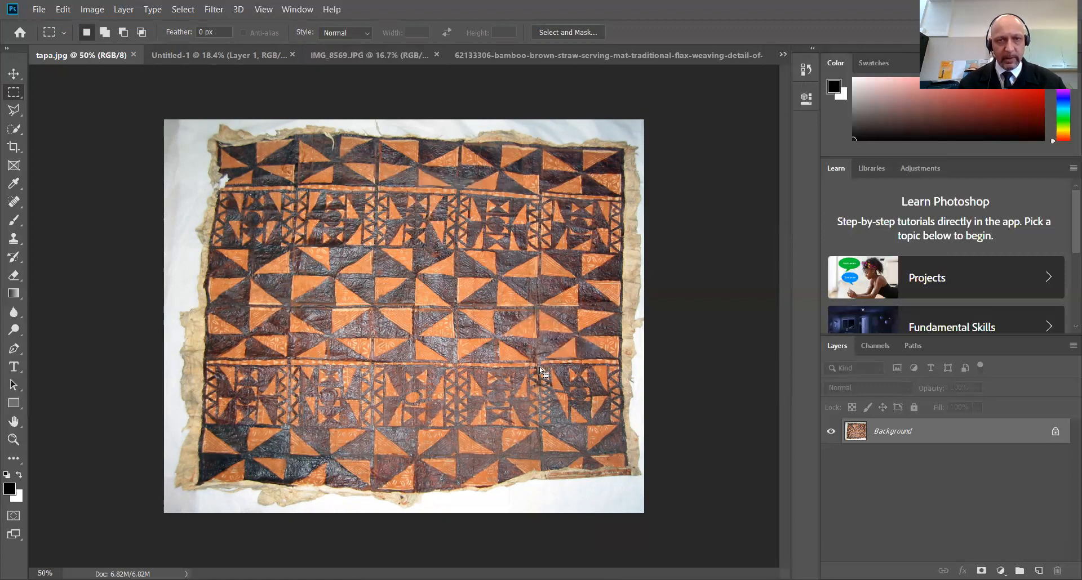
left_click(63, 9)
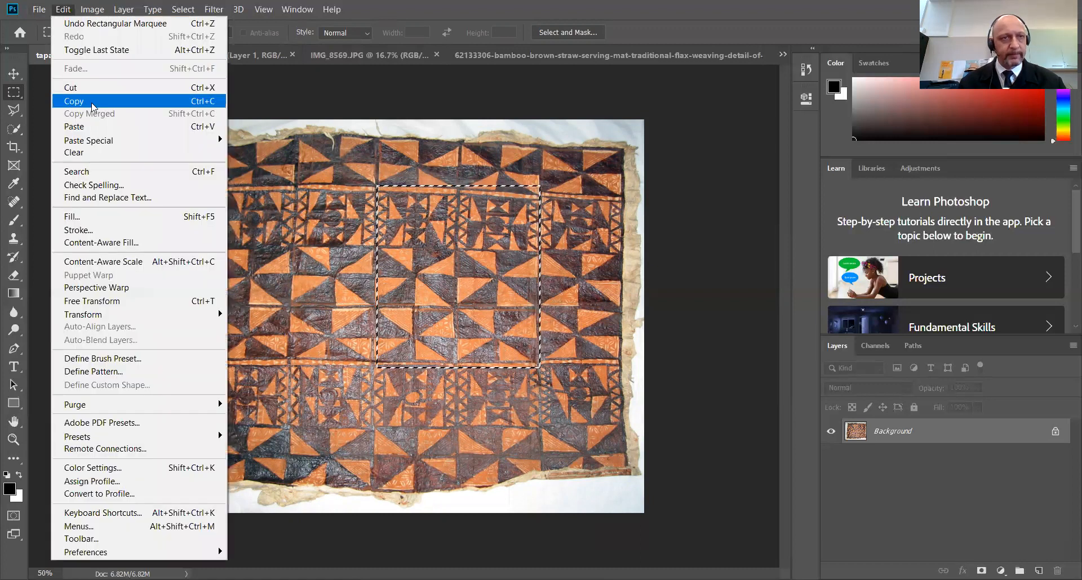
left_click(72, 102)
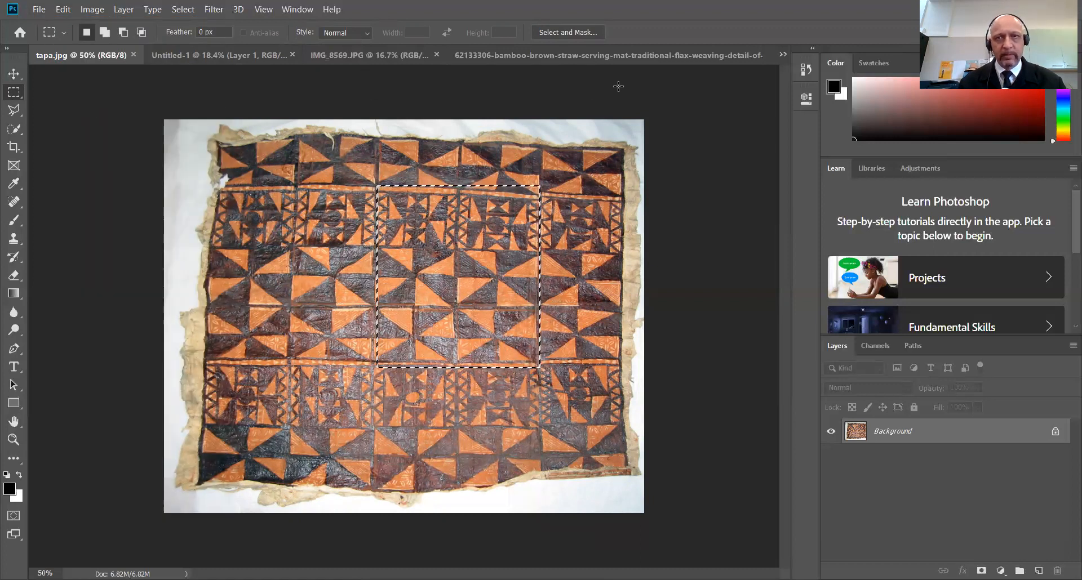
left_click(780, 55)
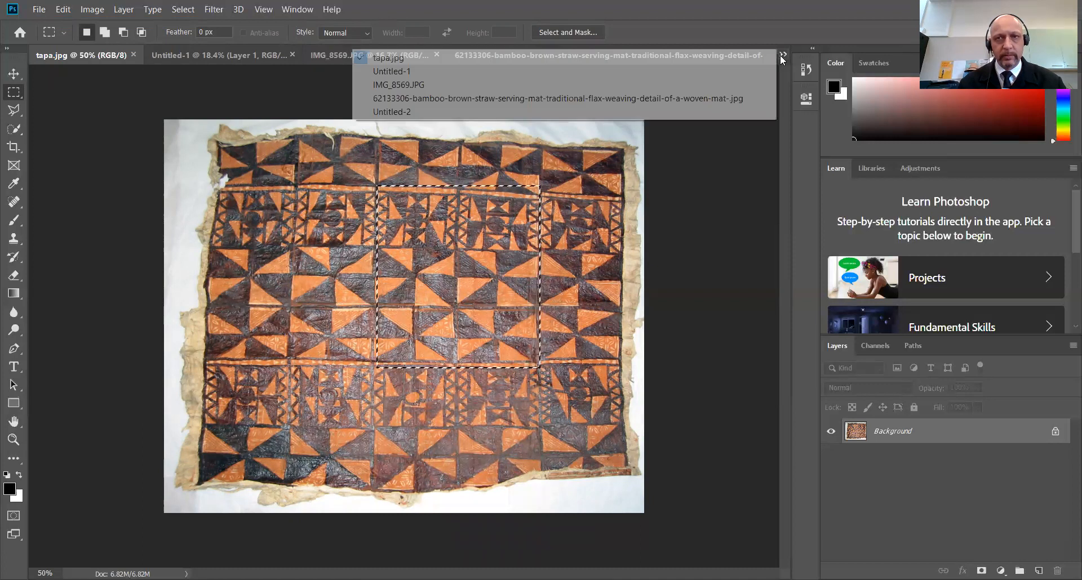
left_click(544, 113)
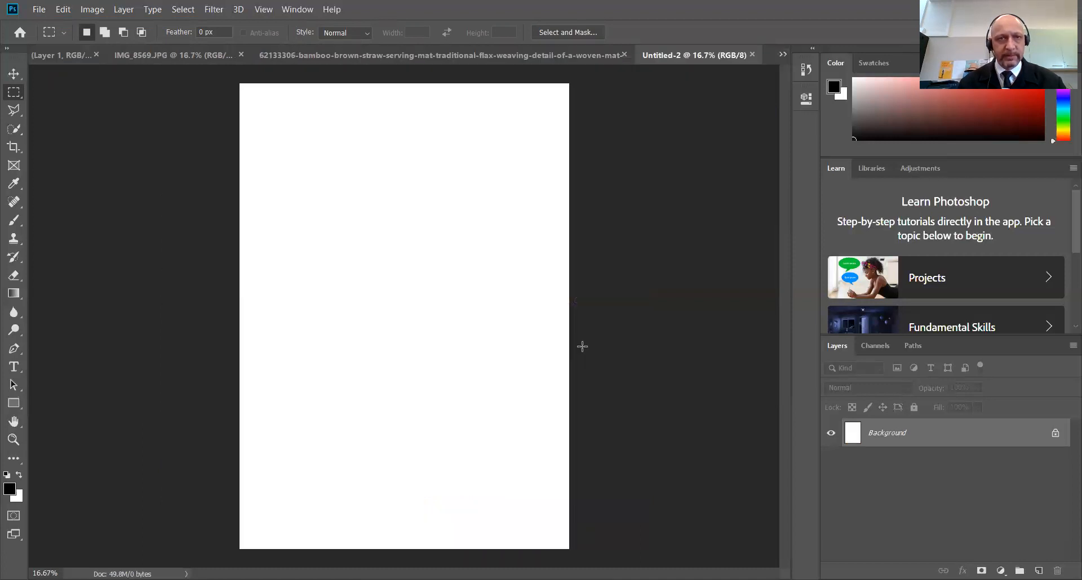
left_click(62, 9)
left_click(84, 130)
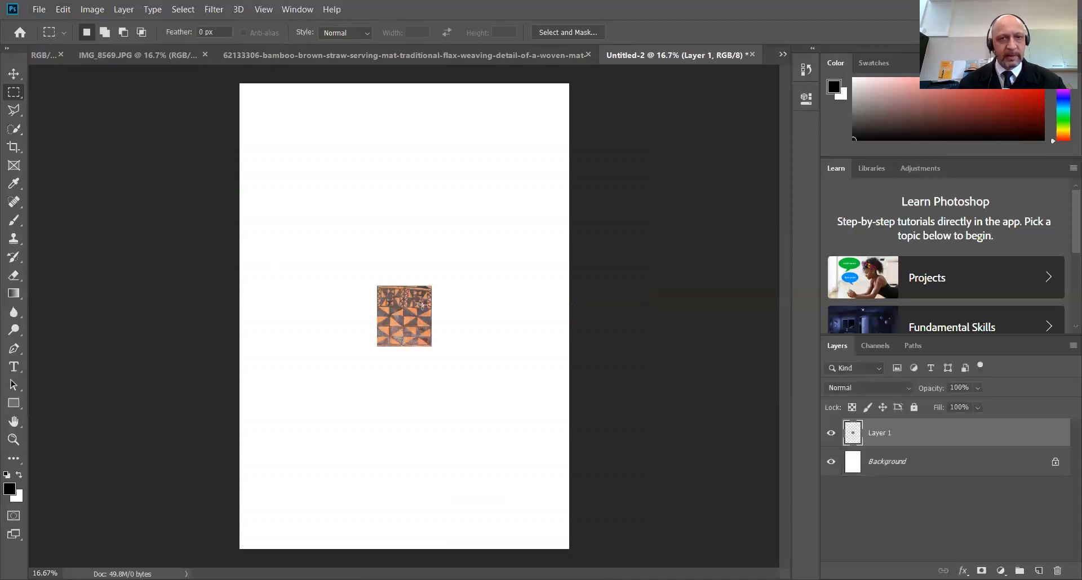
Step: Scale the pasted tapa piece up proportionally to about 406%, filling the middle of the page, and apply the transform
left_click(13, 73)
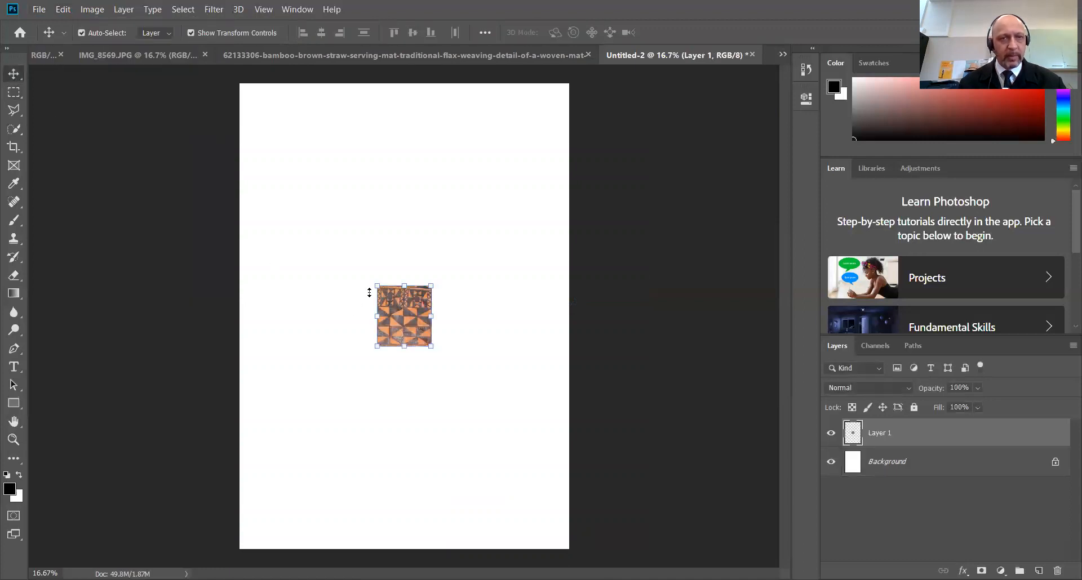
left_click_drag(371, 281, 309, 211)
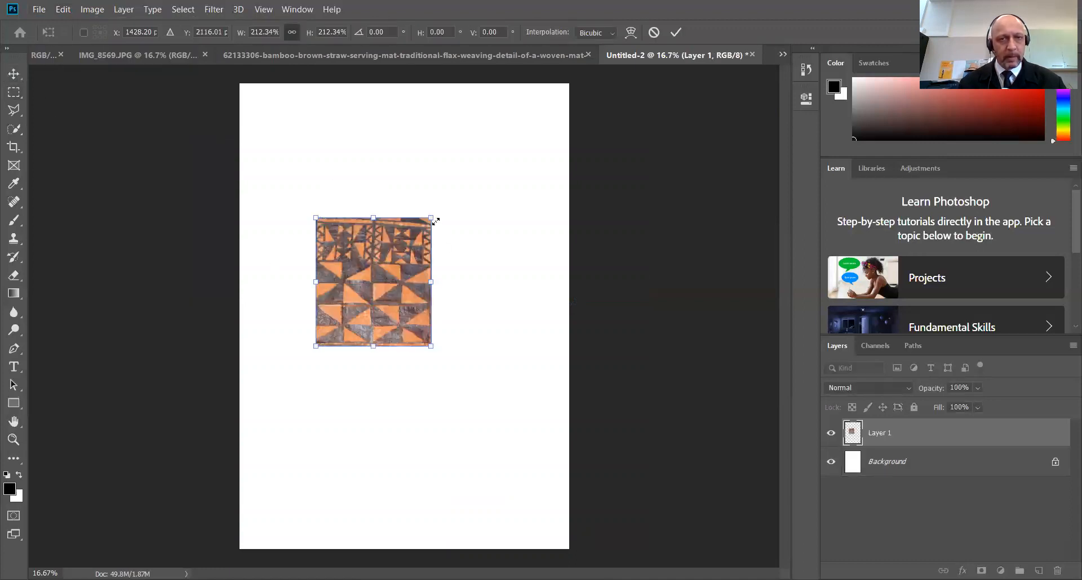
left_click_drag(436, 222, 467, 178)
left_click_drag(467, 345, 513, 398)
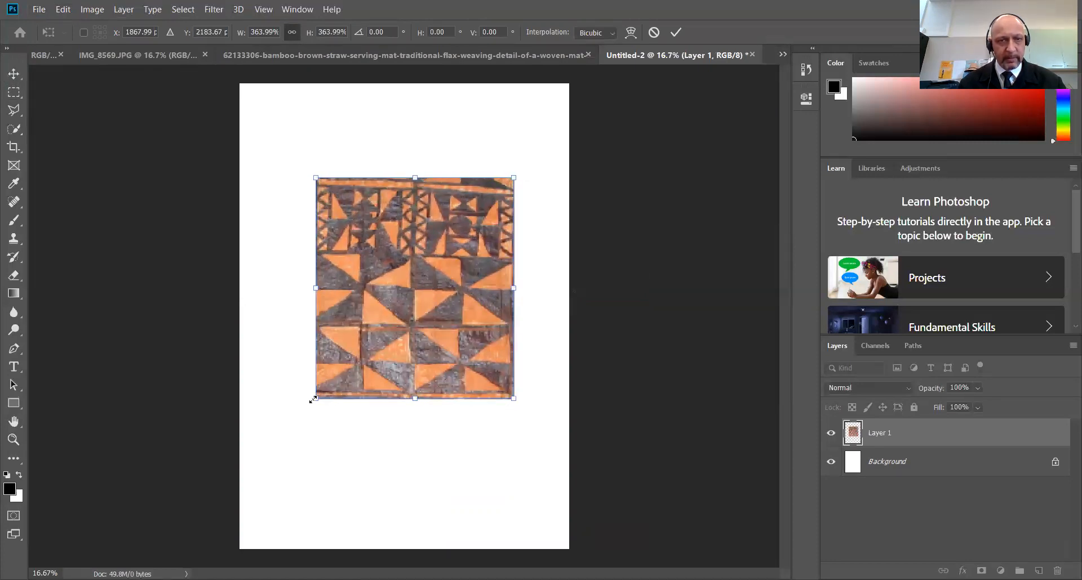
left_click_drag(317, 396, 293, 423)
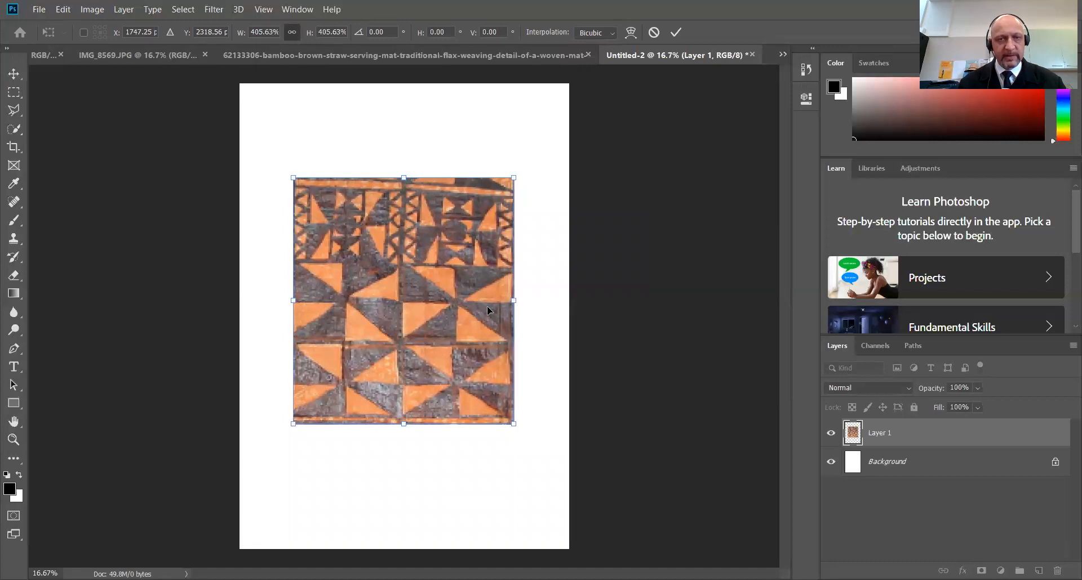
left_click(676, 32)
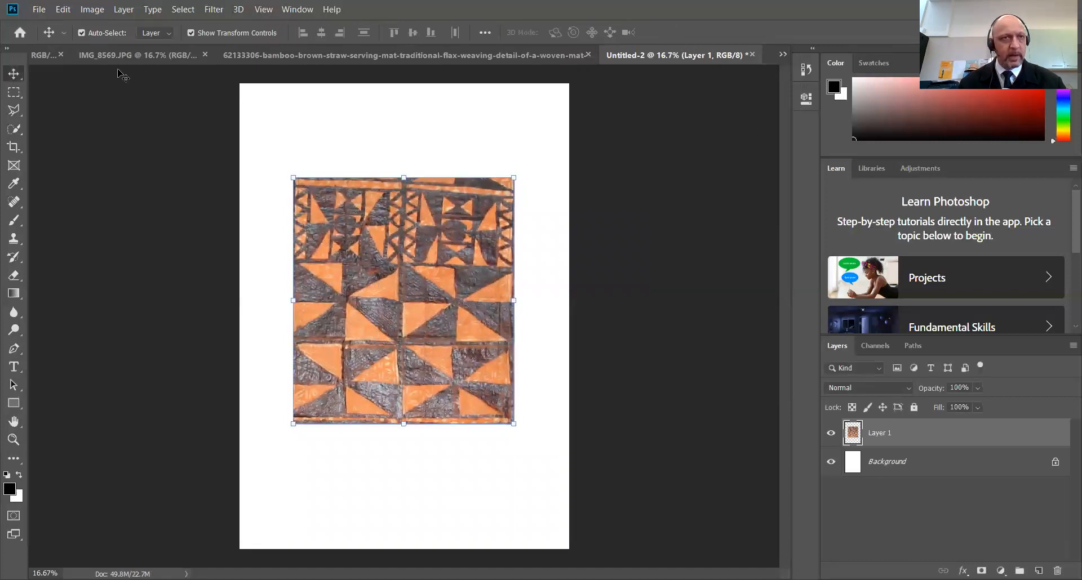
Step: Skew the tapa piece on Layer 1 into a receding floor plane, lowering and narrowing its far edge and widening its near edge
left_click(63, 10)
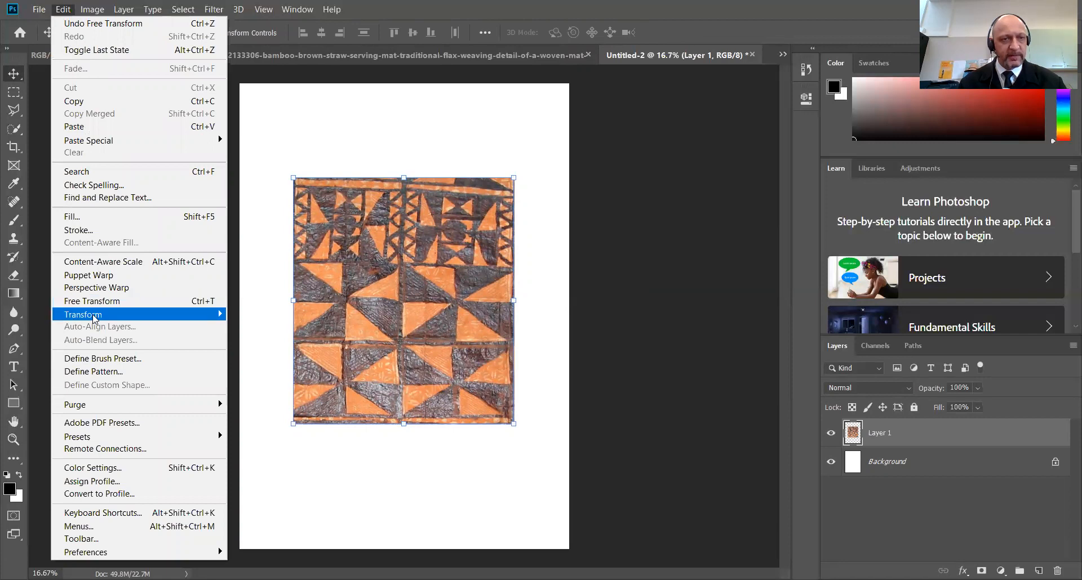
mouse_move(118, 321)
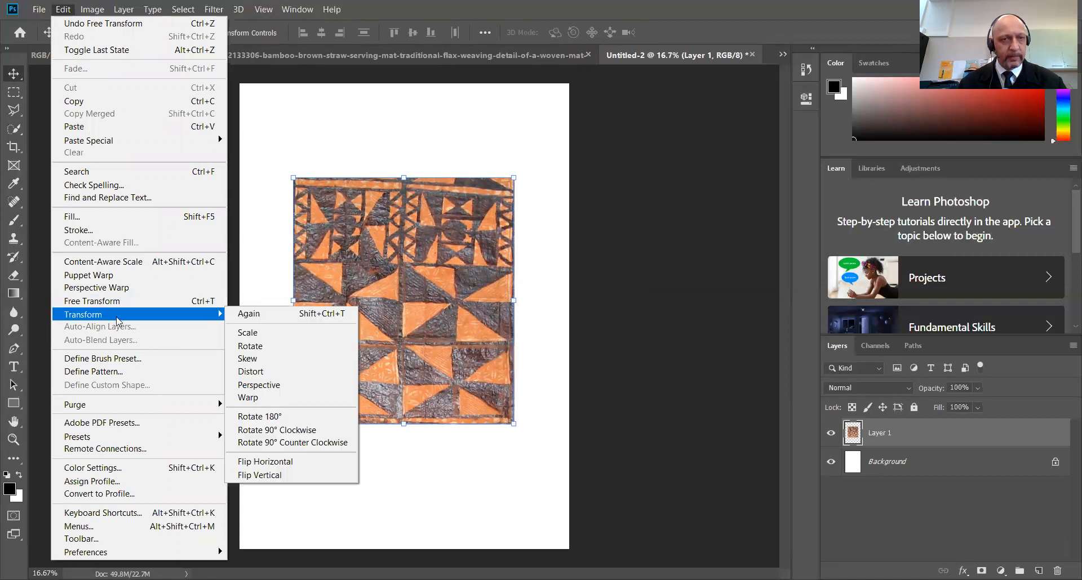
left_click(248, 359)
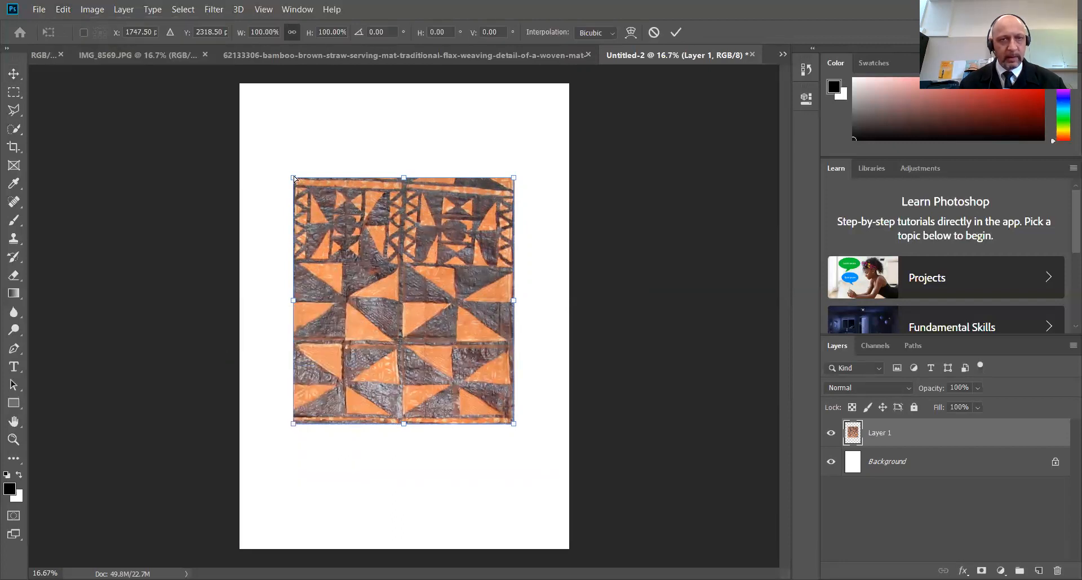
left_click_drag(294, 179, 293, 274)
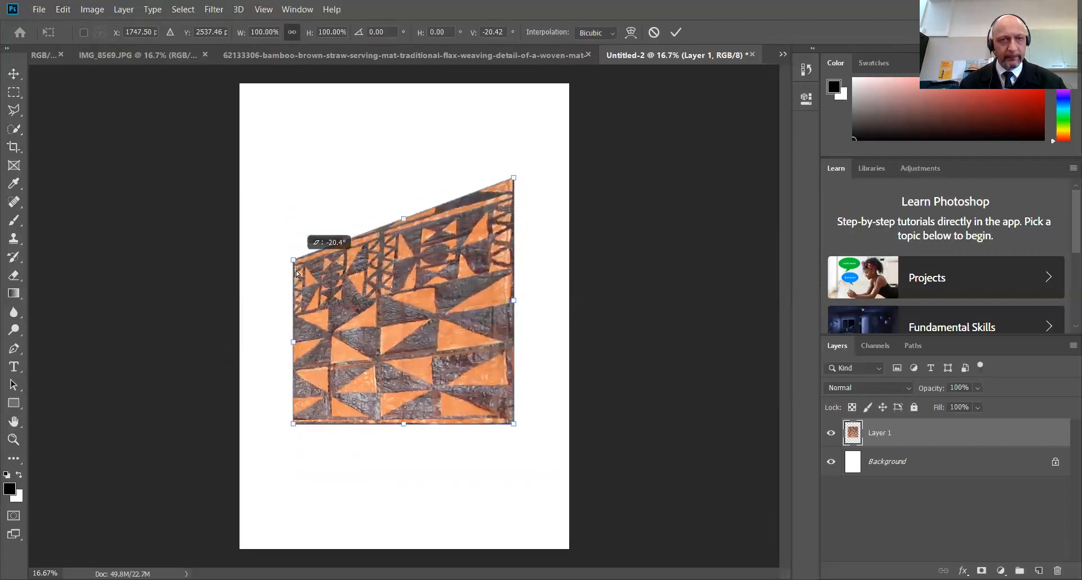
left_click_drag(513, 179, 383, 271)
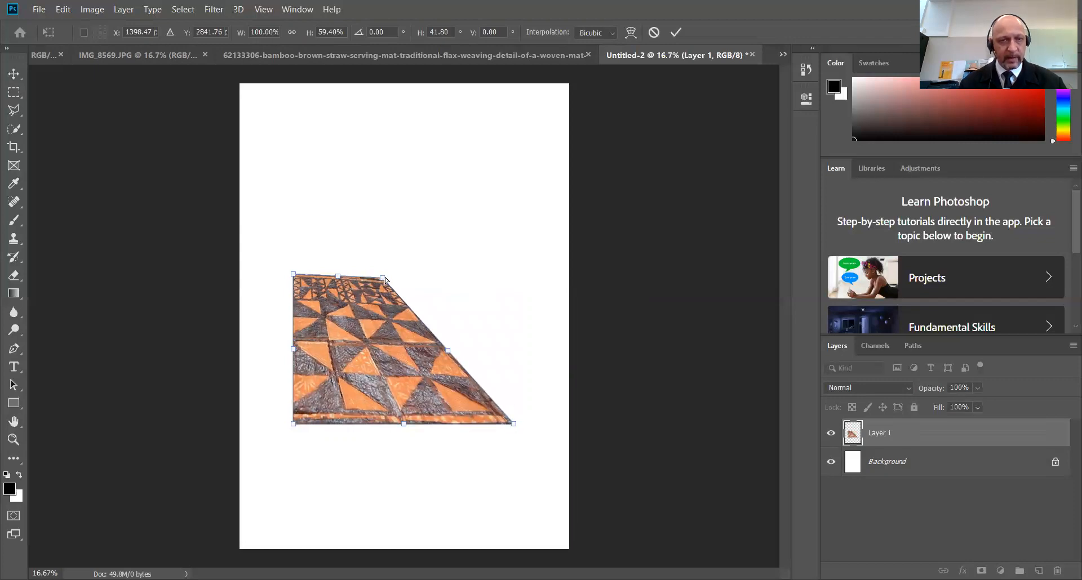
left_click_drag(384, 281, 373, 277)
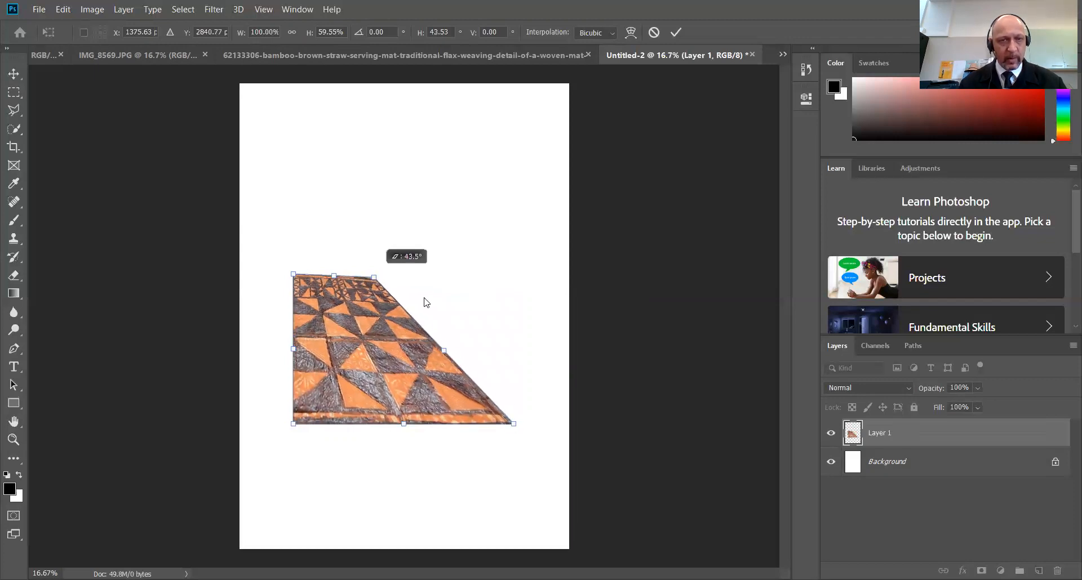
left_click_drag(516, 425, 555, 424)
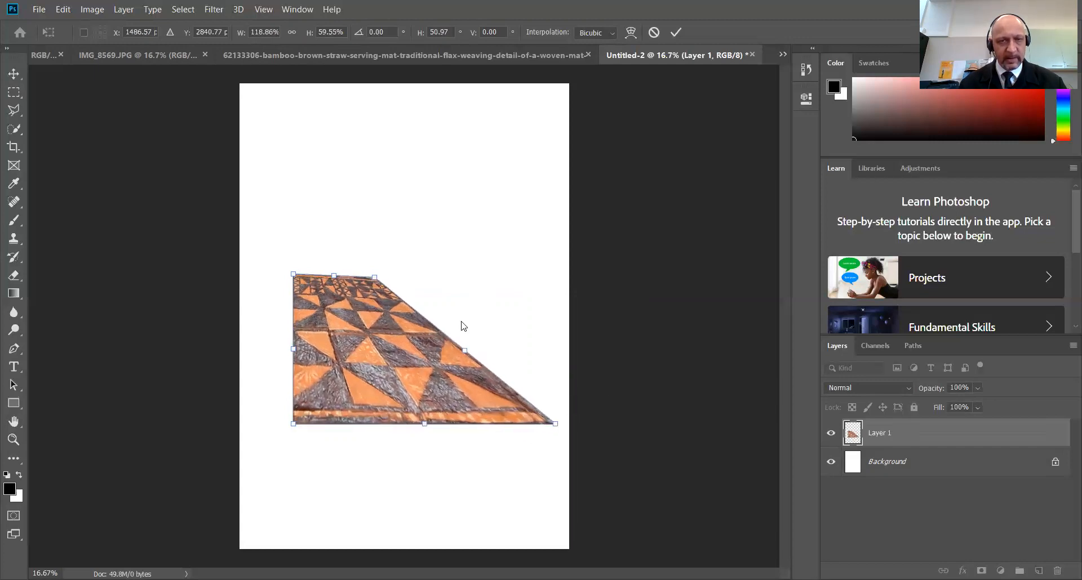
Step: Extend the floor plane's far-left corner outward, level its edges, stretch the near-right corner towards the page edge, and apply the skew
left_click_drag(284, 279, 256, 278)
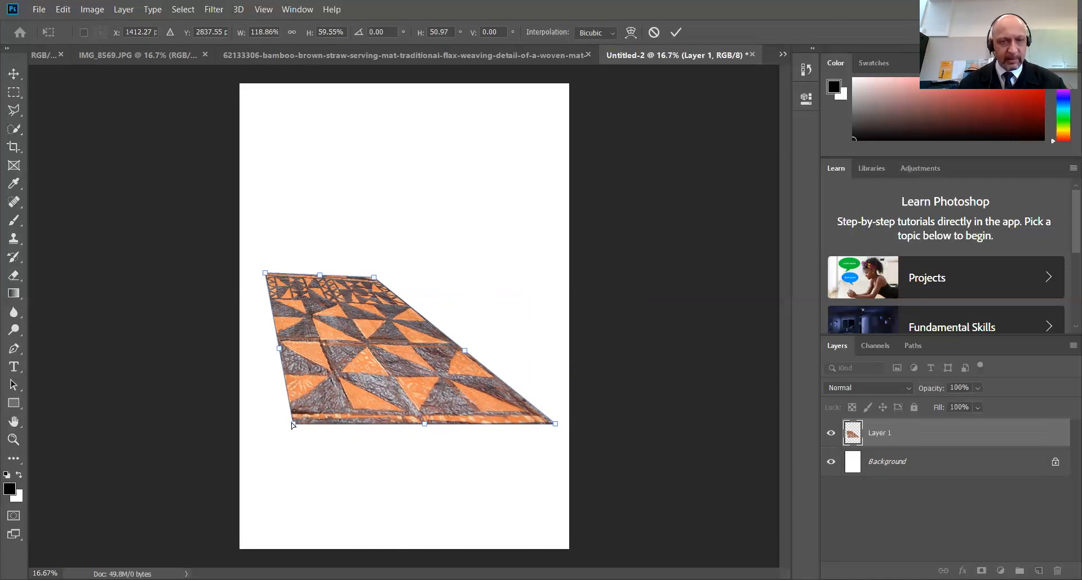
left_click_drag(290, 434, 292, 420)
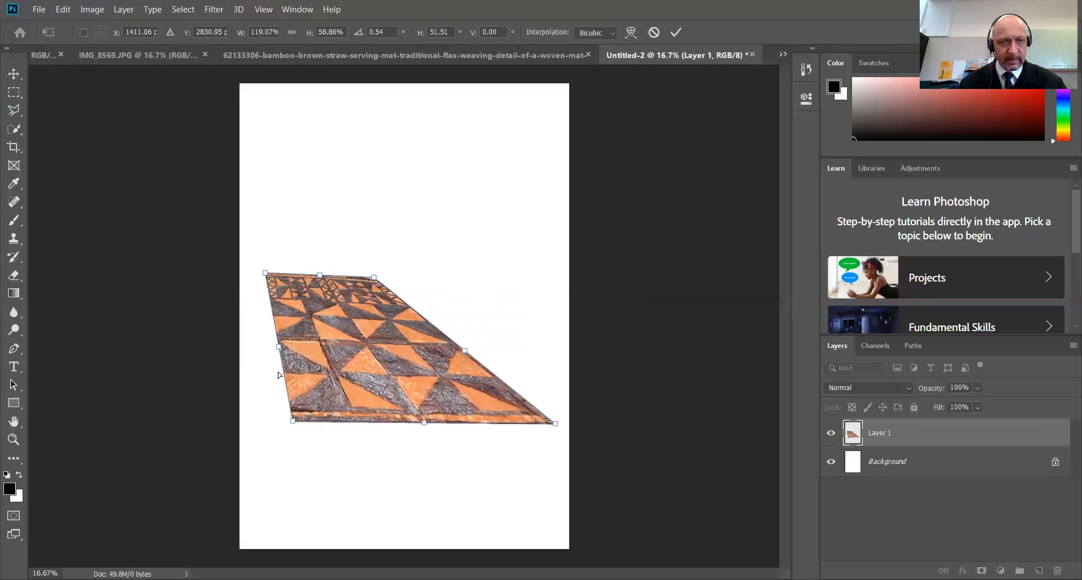
left_click_drag(264, 274, 289, 278)
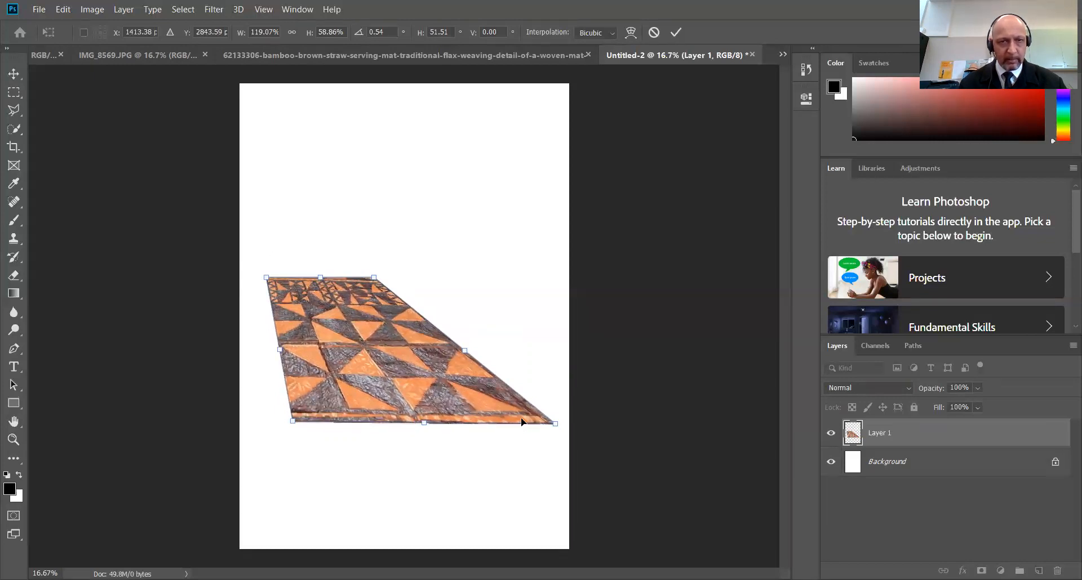
left_click_drag(555, 426, 565, 423)
left_click(674, 35)
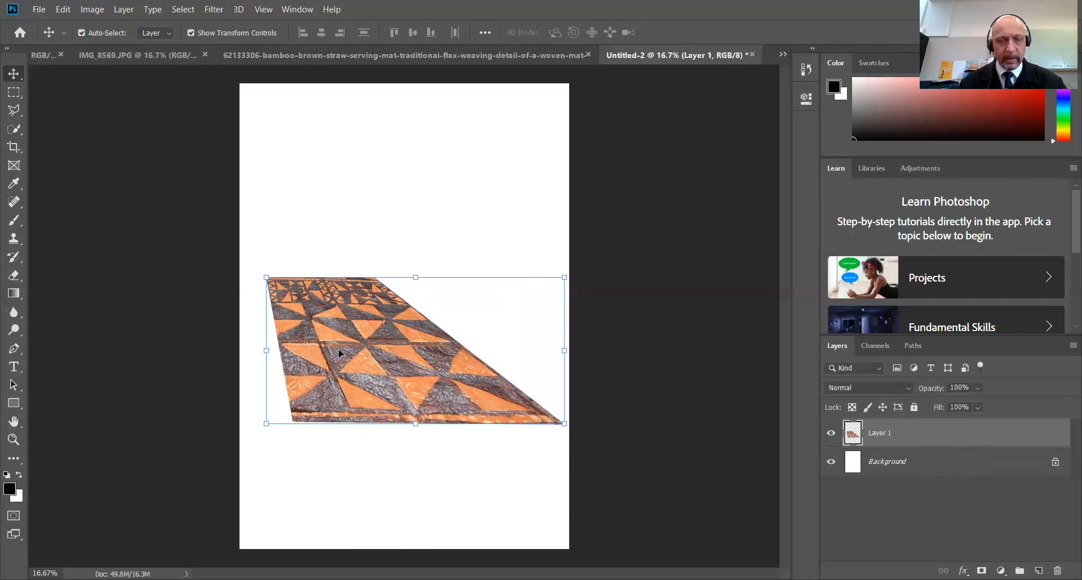
Step: Replace the selection in tapa.jpg with a wide, shallow strip of the triangle pattern below the cloth's middle, and copy it
left_click(782, 54)
left_click(498, 54)
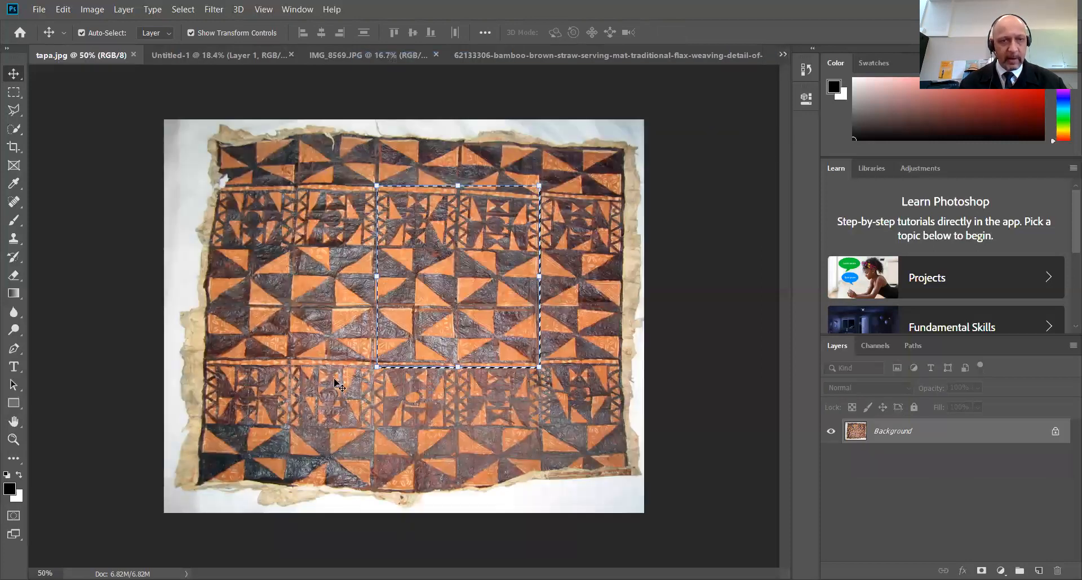
left_click(14, 92)
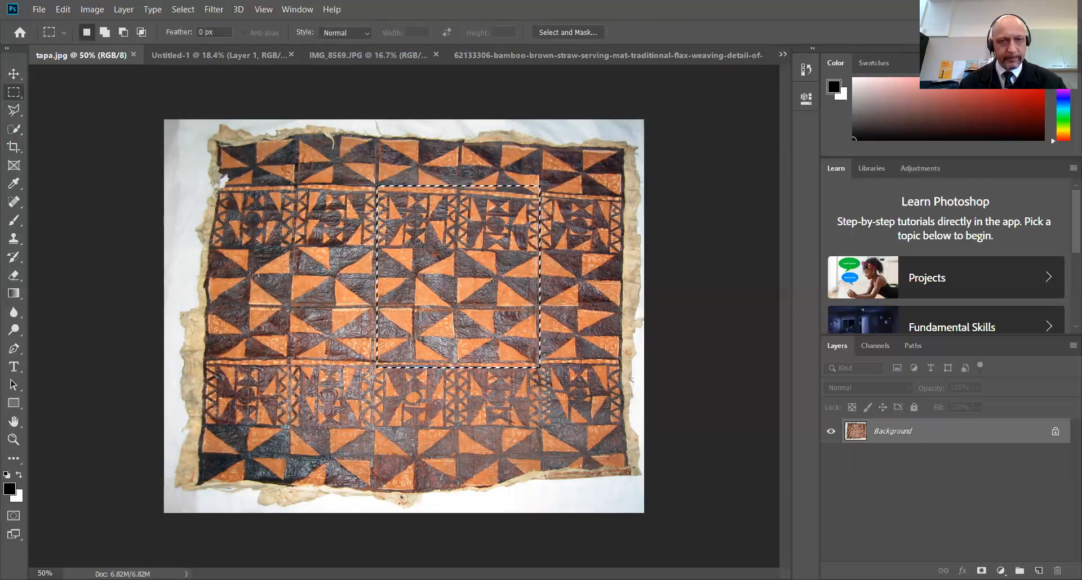
left_click(301, 318)
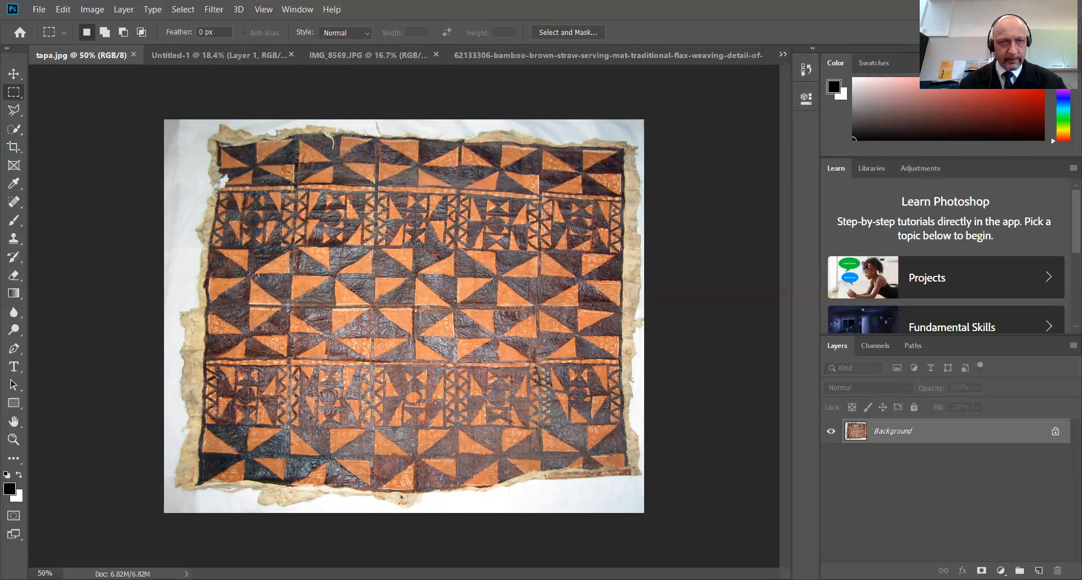
left_click_drag(289, 306, 534, 367)
left_click(62, 9)
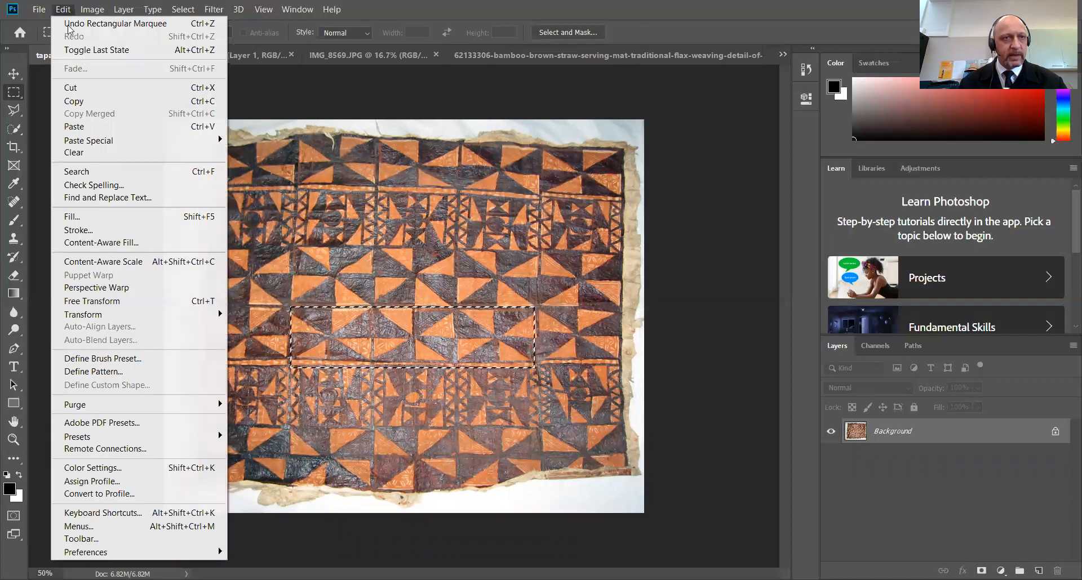
left_click(102, 102)
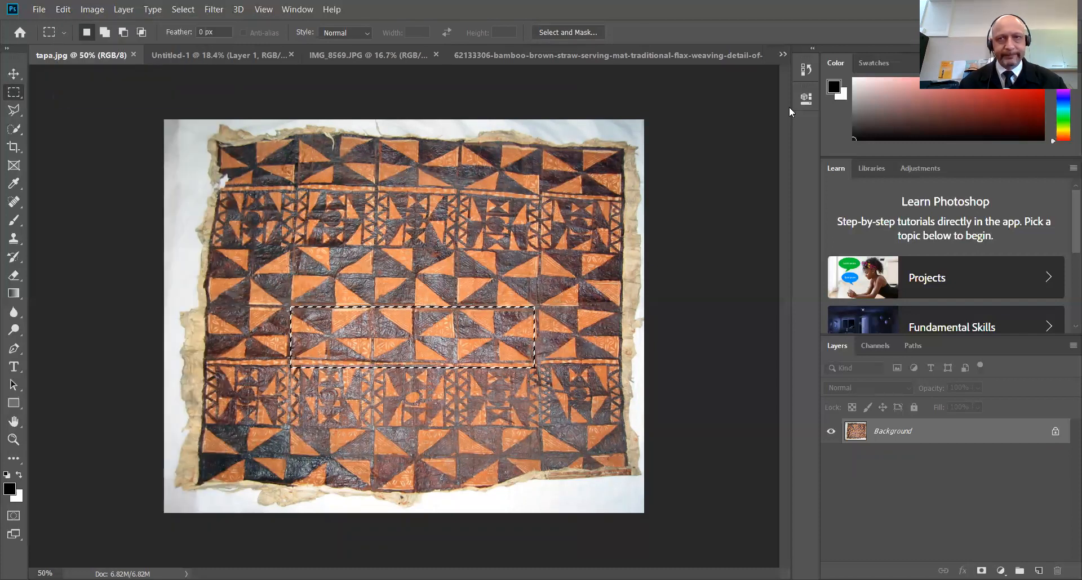
Step: Paste the strip into Untitled-2, scale it proportionally to about 330%, and place it along the floor plane's front edge
left_click(783, 55)
left_click(475, 107)
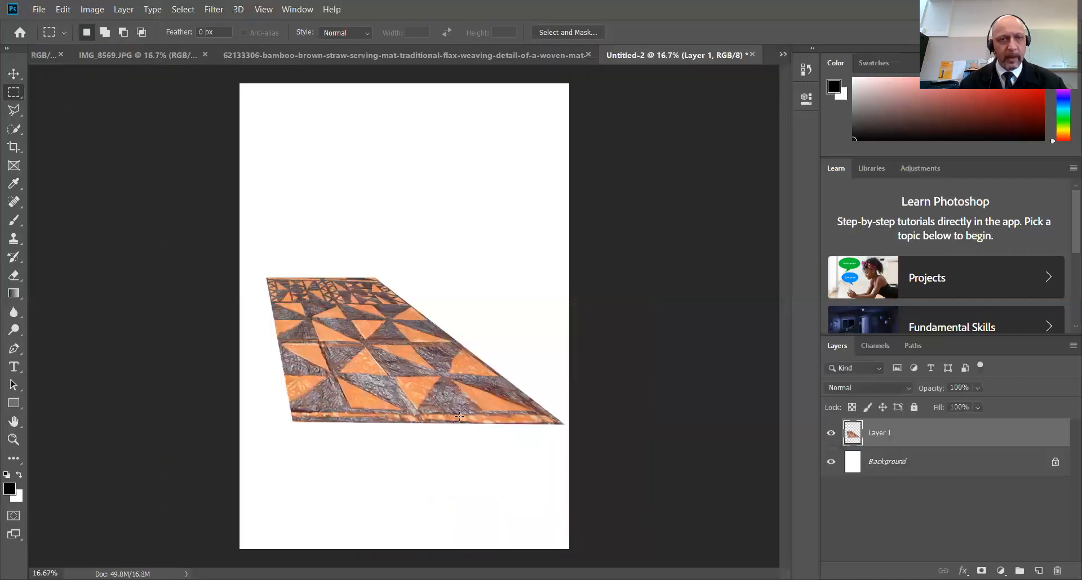
left_click(64, 10)
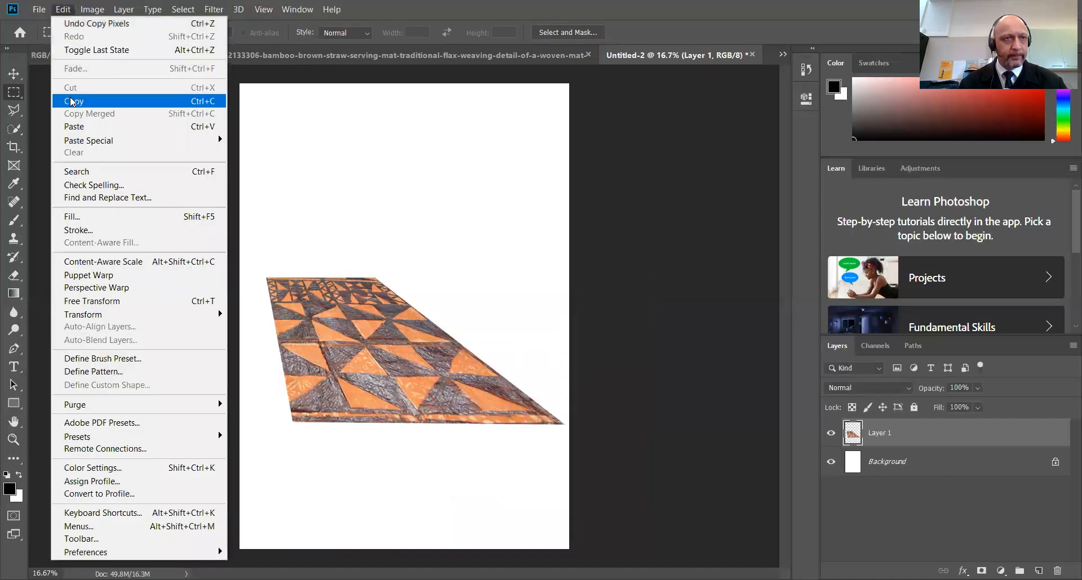
left_click(76, 127)
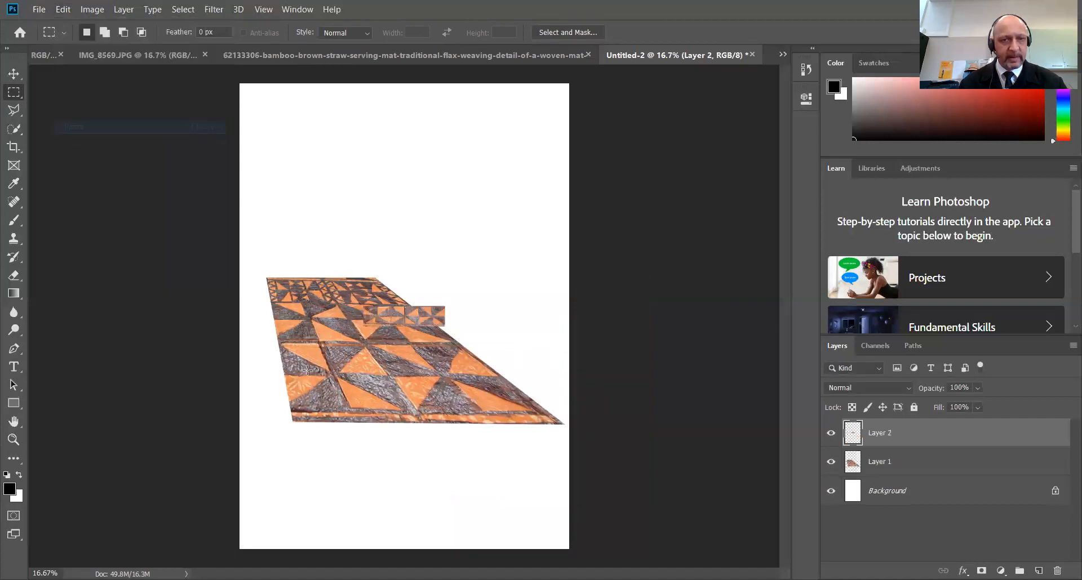
left_click(13, 73)
left_click_drag(396, 312, 559, 481)
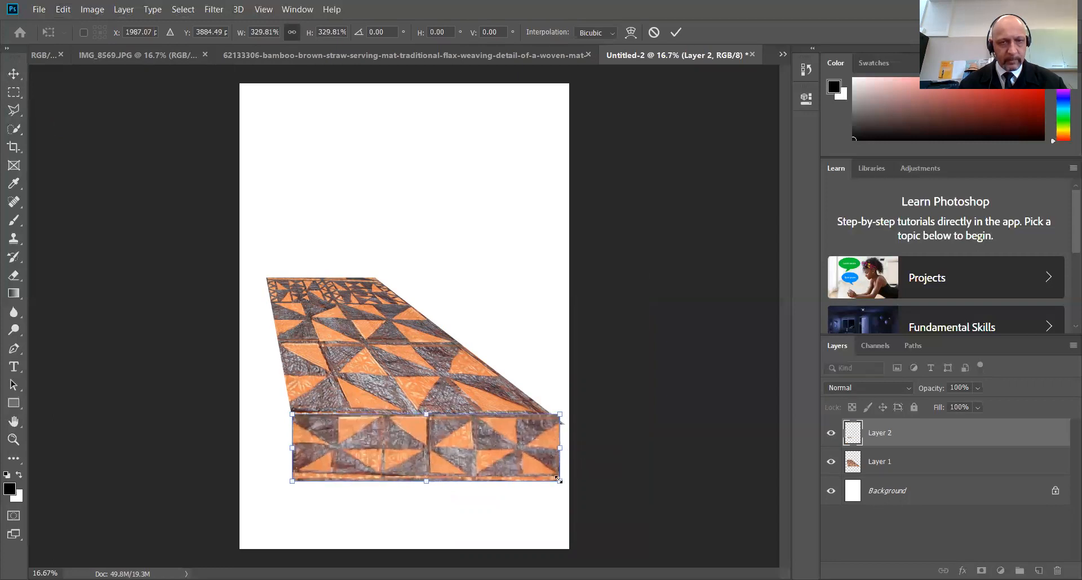
left_click(677, 33)
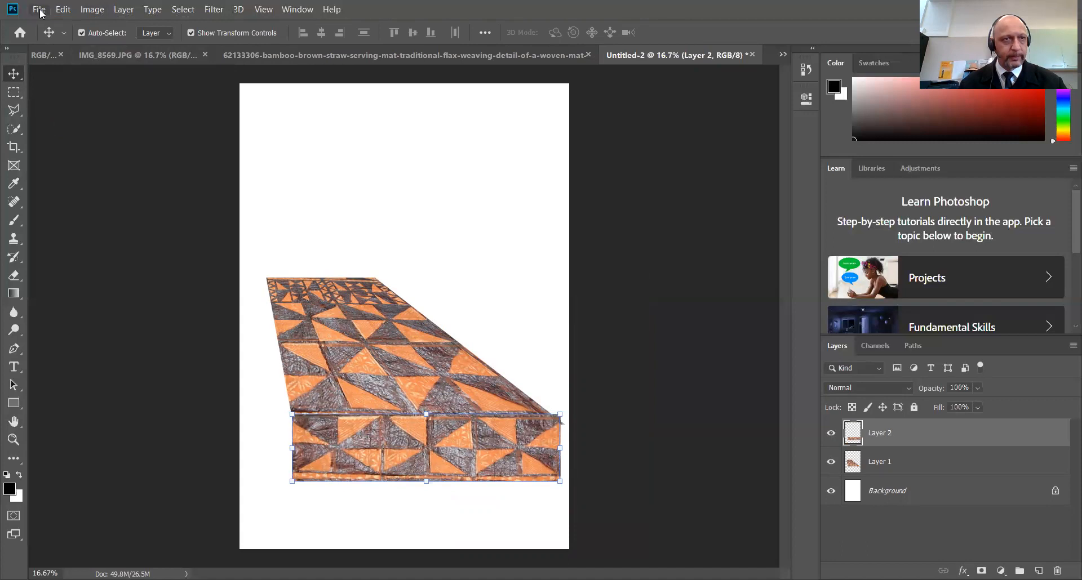
Step: Skew the front strip on Layer 2 into a shallower panel that tapers towards its right end, and apply the transform
left_click(62, 11)
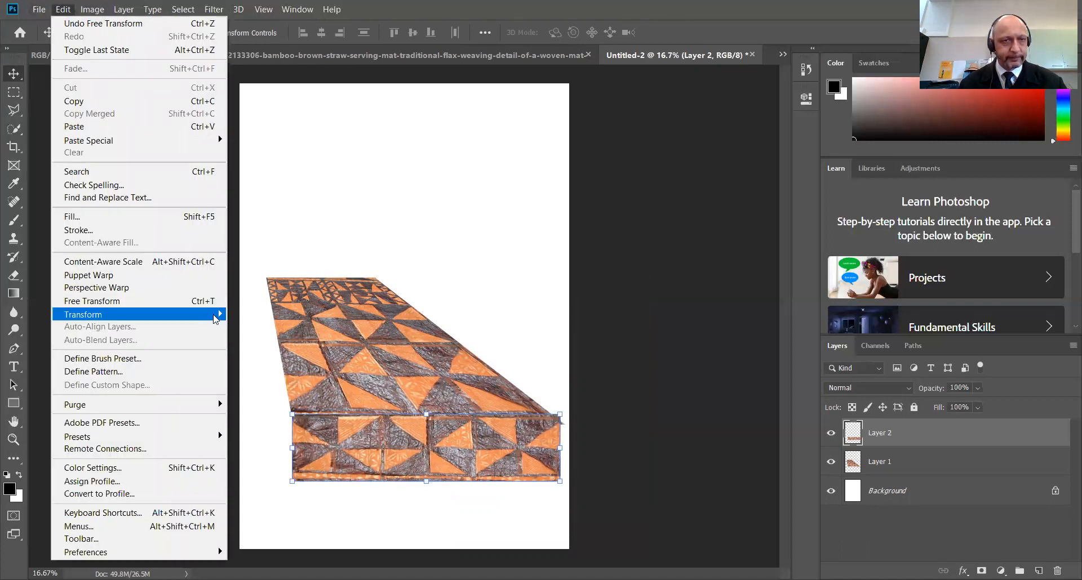
mouse_move(215, 319)
left_click(268, 359)
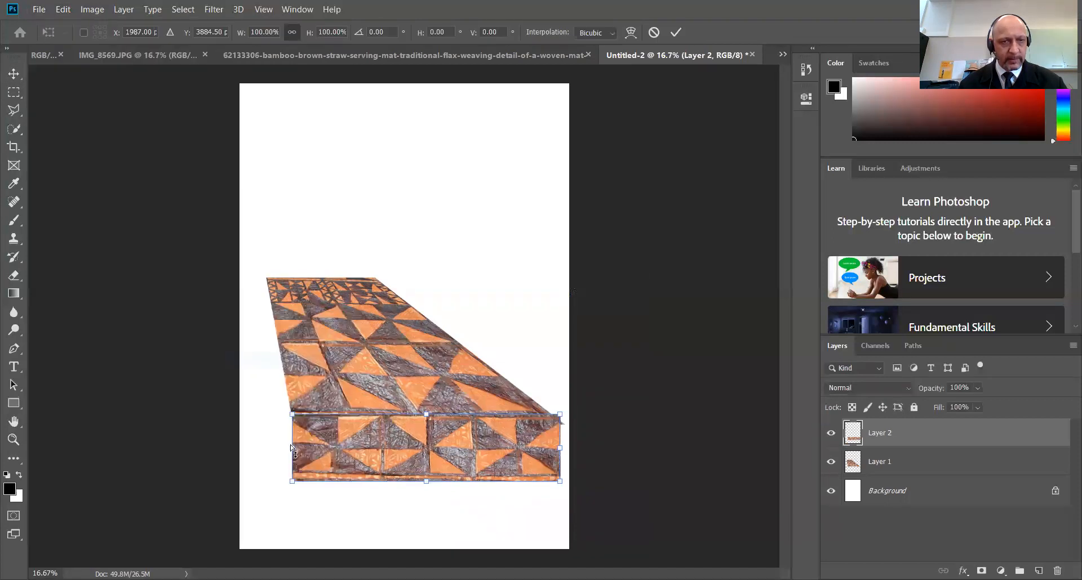
left_click_drag(289, 478, 292, 469)
left_click_drag(559, 479, 559, 465)
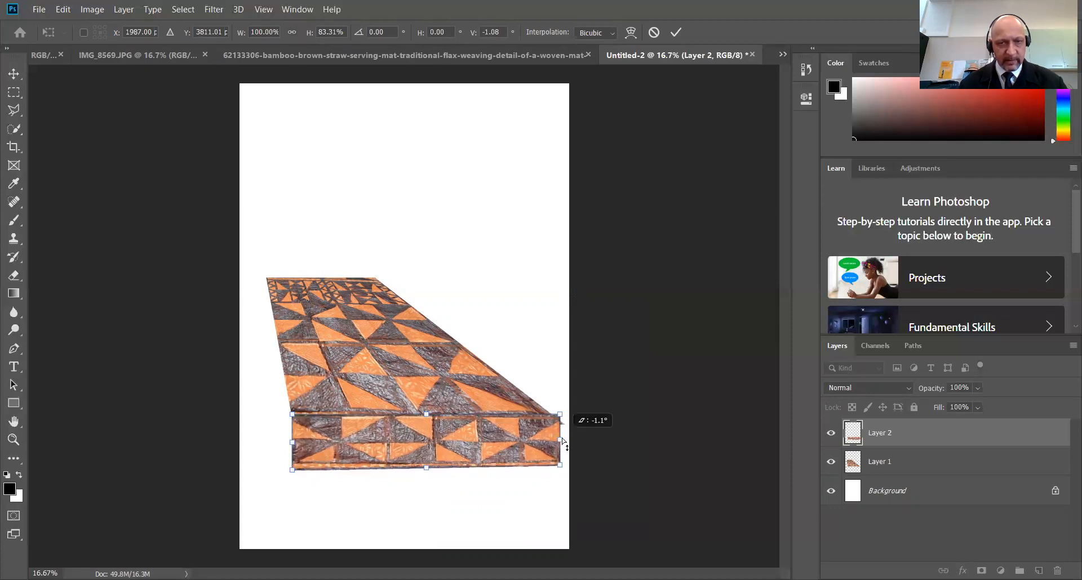
left_click_drag(560, 415, 563, 465)
left_click_drag(292, 476, 293, 480)
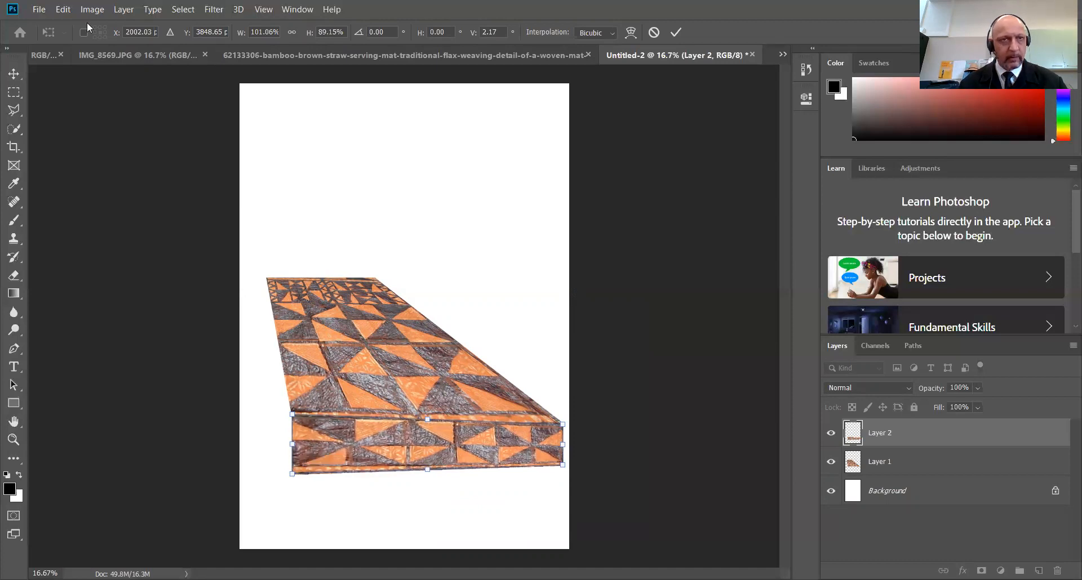
left_click(676, 32)
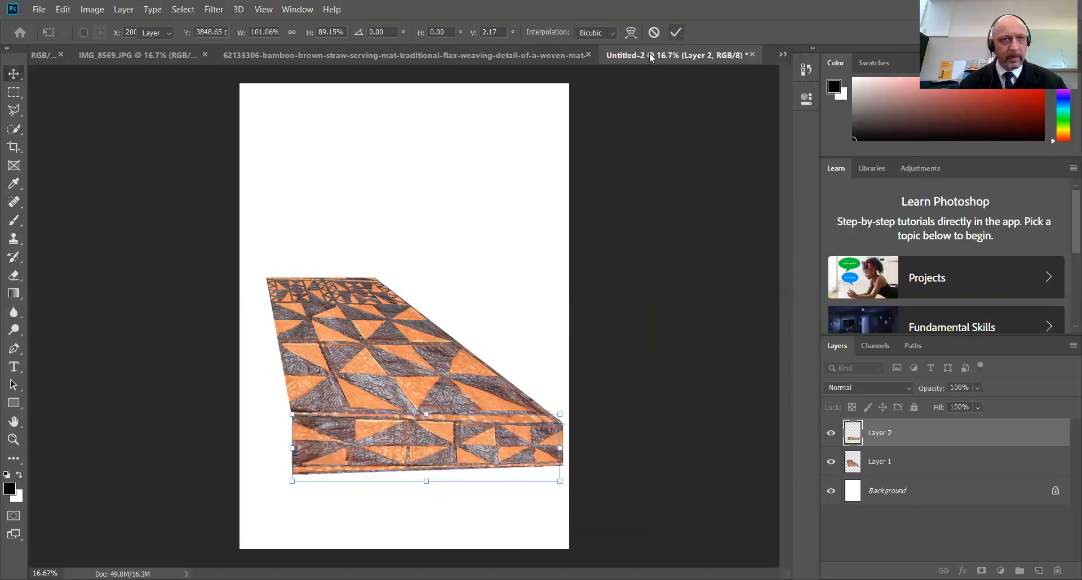
Step: Examine the example composition in Untitled-1 for how the floor block and portrait panel fit together, and return to Untitled-2
left_click(781, 57)
left_click(554, 70)
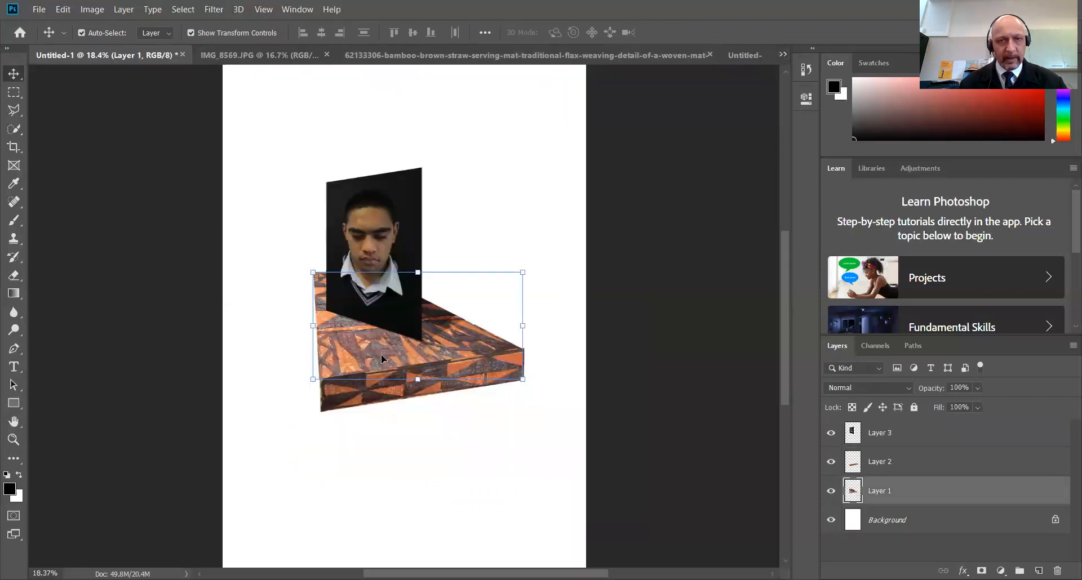
left_click(13, 92)
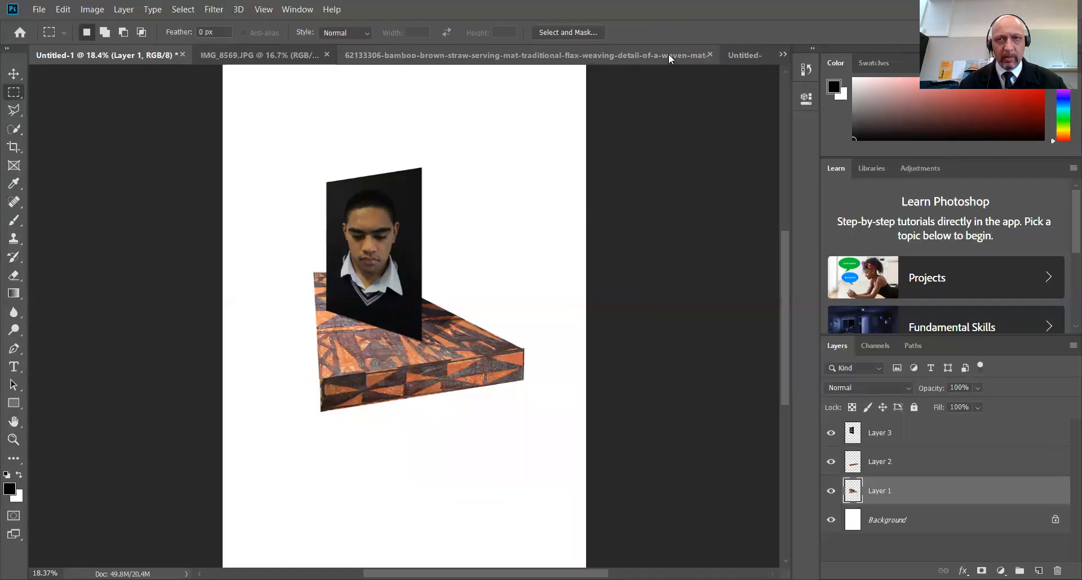
left_click(734, 56)
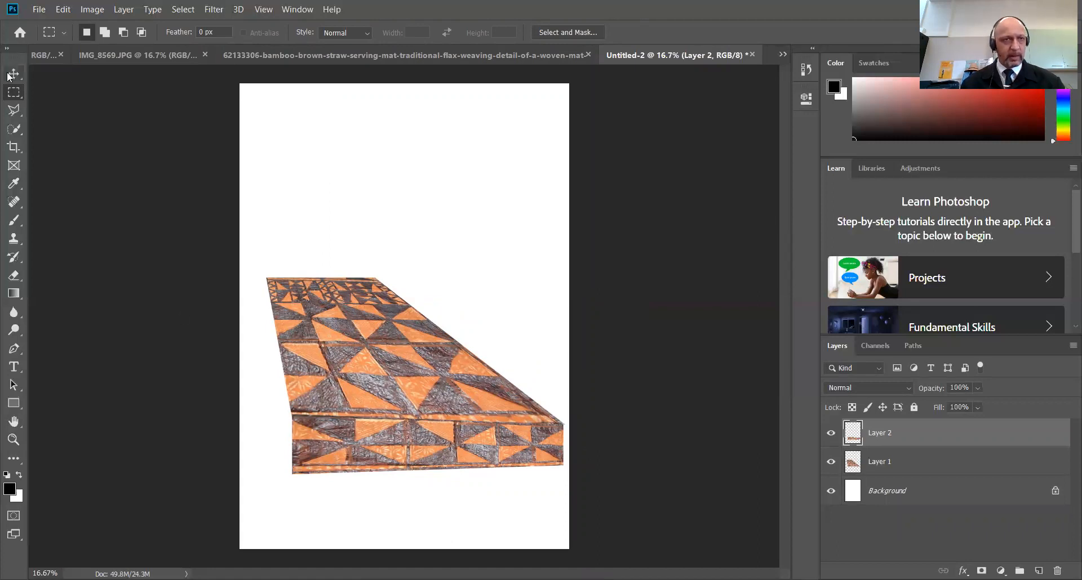
Step: Skew the front strip again, lowering its upper-left corner and raising its upper-right corner to fit the floor edge, and apply it
left_click(63, 9)
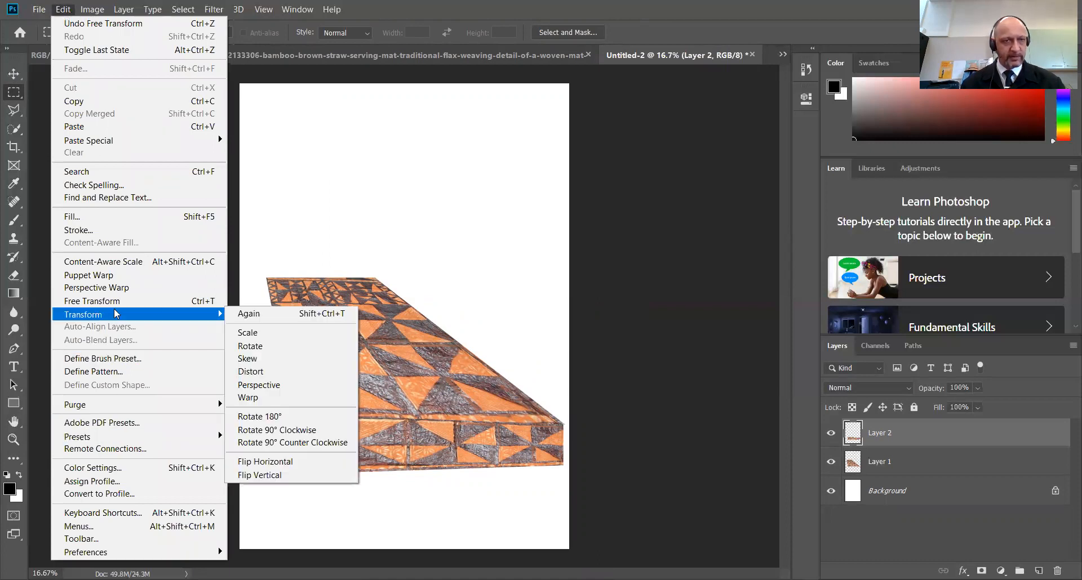
mouse_move(179, 316)
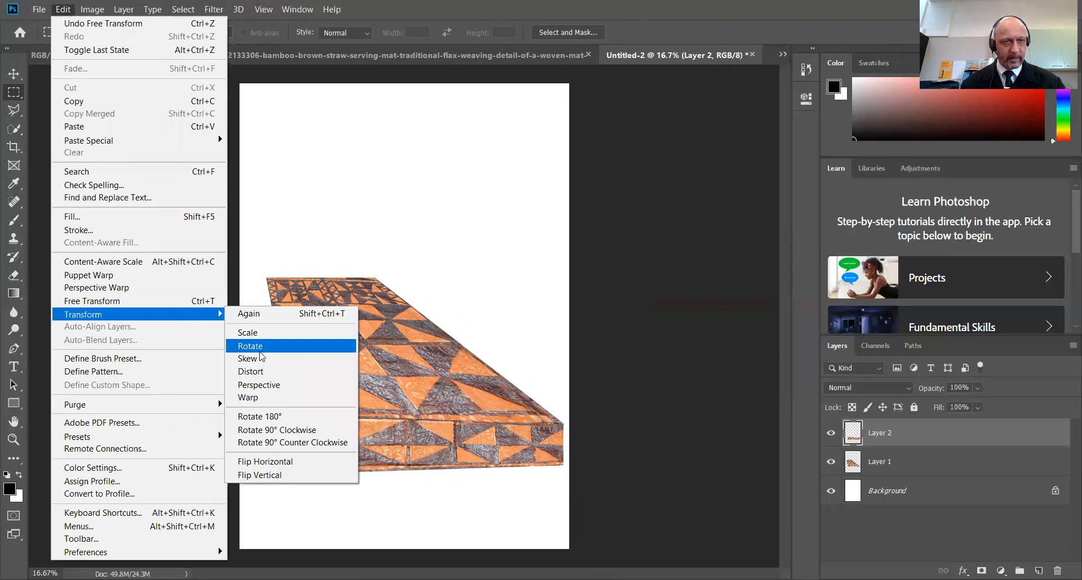
left_click(248, 358)
mouse_move(292, 416)
left_mouse_down()
mouse_move(293, 435)
mouse_move(292, 424)
left_mouse_up()
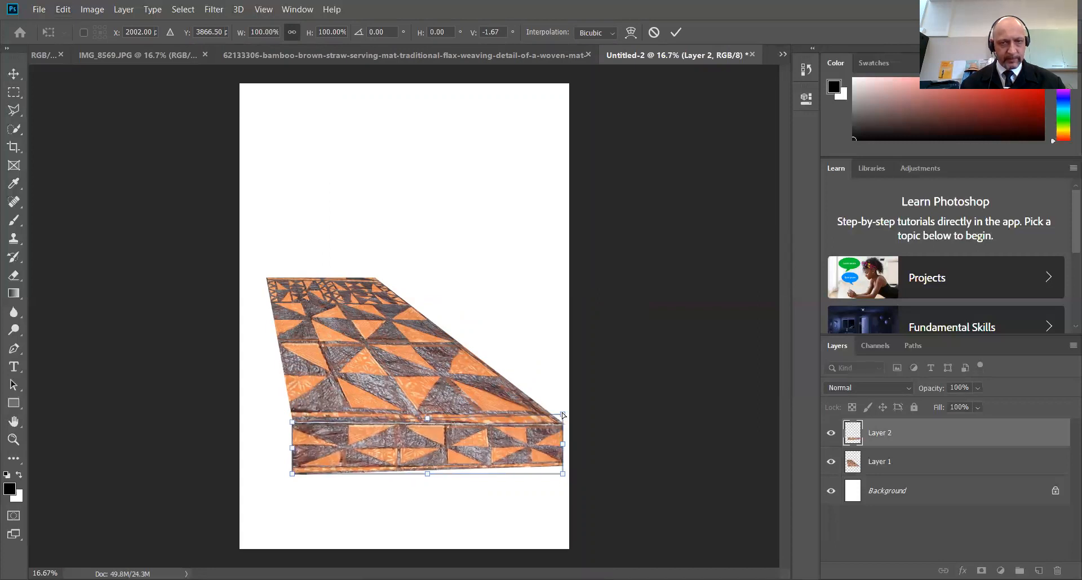
left_click_drag(563, 415, 563, 409)
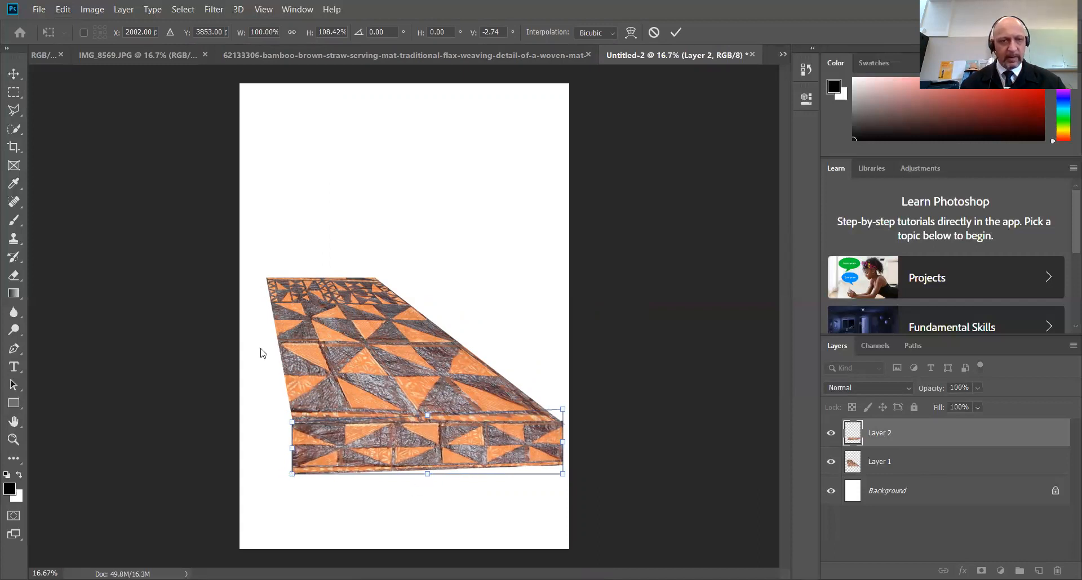
left_click(676, 33)
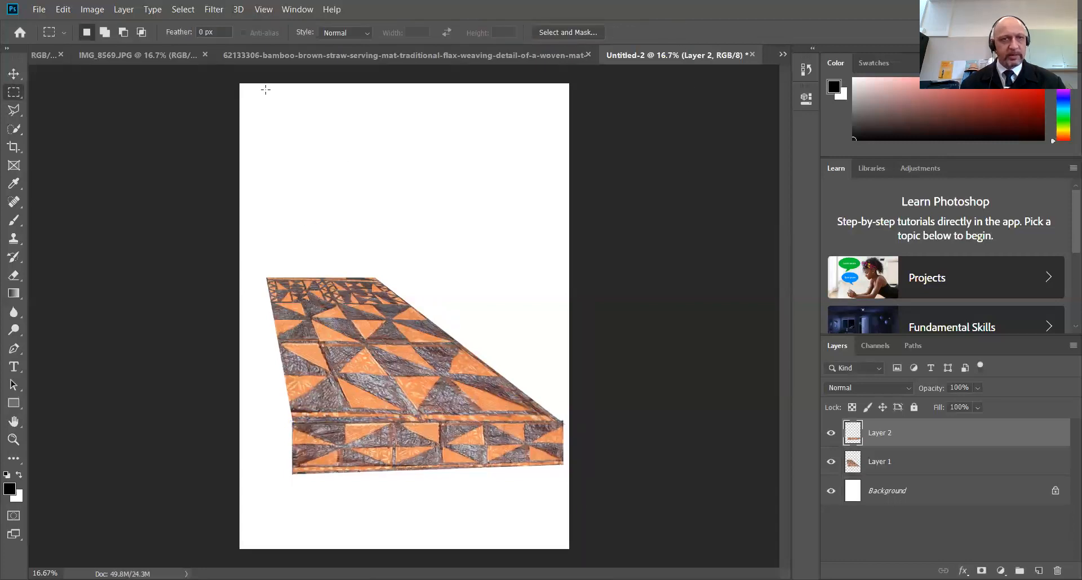
Step: Copy the selected portrait from IMG_8569.JPG and paste it into Untitled-2 as a new layer
left_click(165, 55)
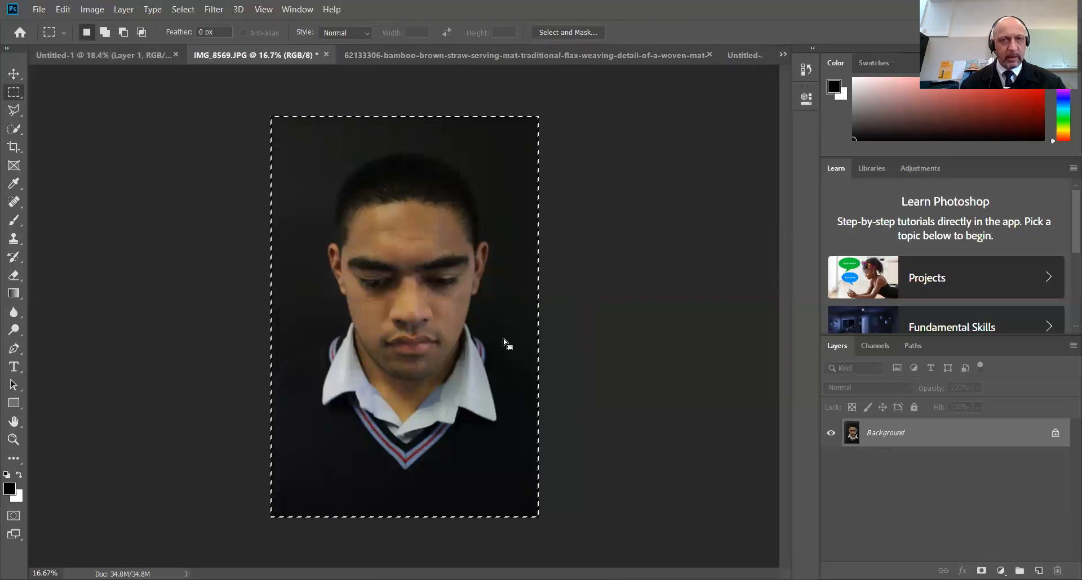
left_click(63, 10)
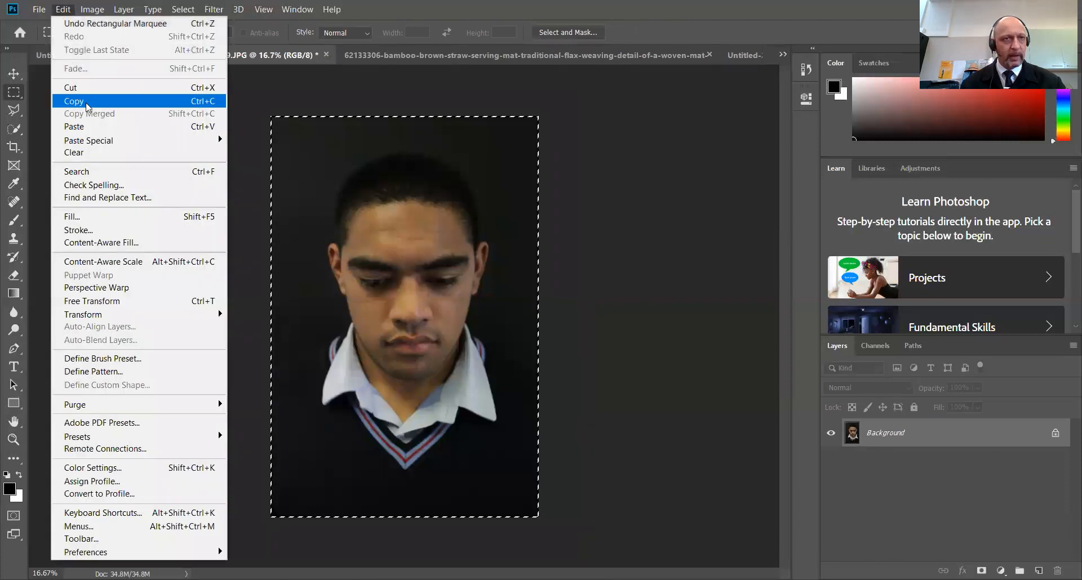
left_click(90, 101)
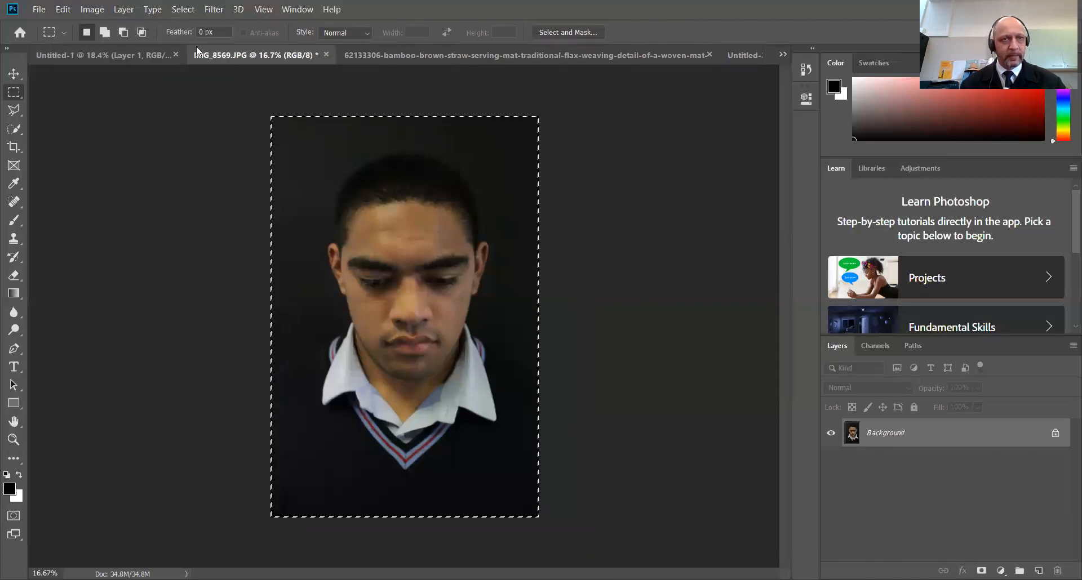
left_click(749, 54)
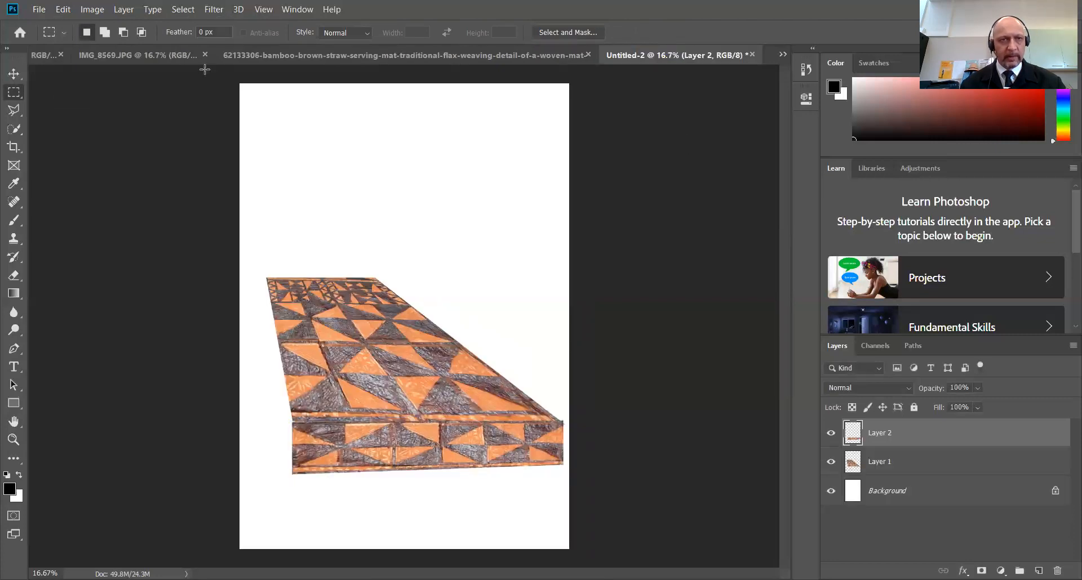
left_click(63, 10)
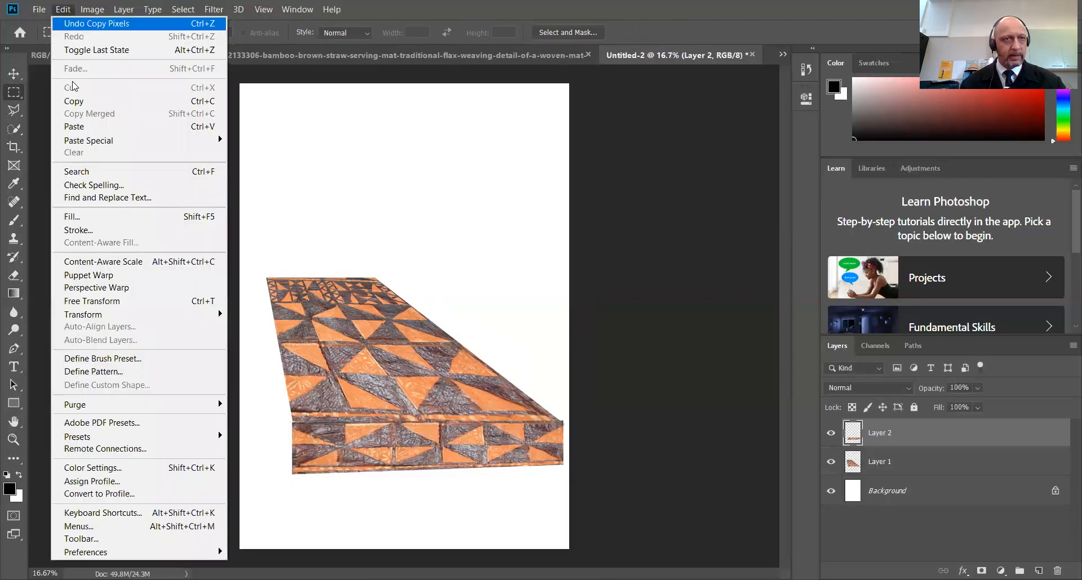
left_click(84, 128)
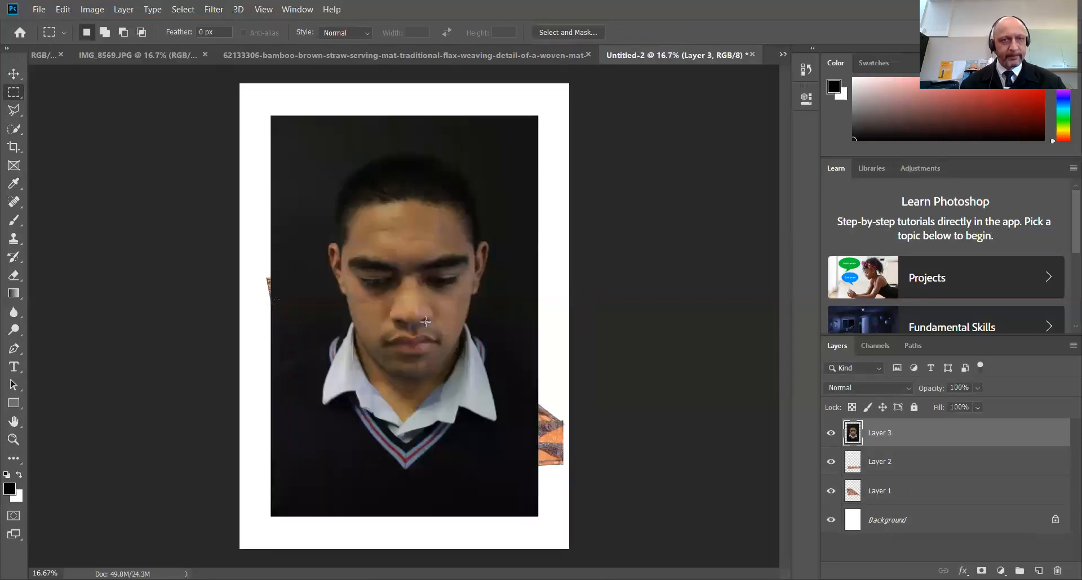
Step: Scale the portrait proportionally to about 58%, stand it over the middle of the floor plane, and apply the transform
left_click(14, 74)
left_click_drag(267, 114, 334, 188)
left_click_drag(421, 309, 365, 177)
left_click_drag(299, 102, 355, 185)
left_click_drag(398, 268, 366, 228)
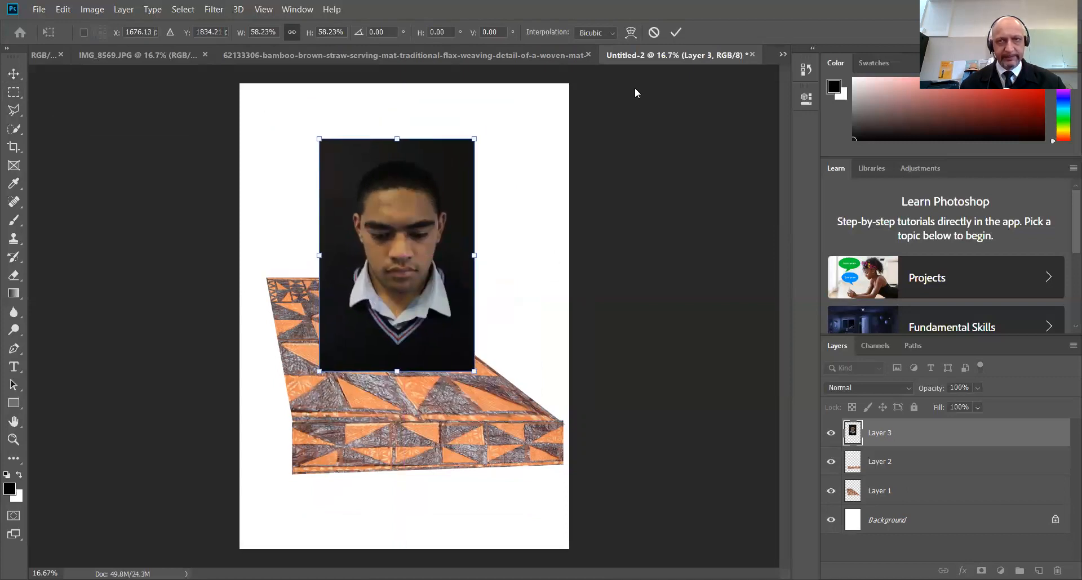
left_click(675, 32)
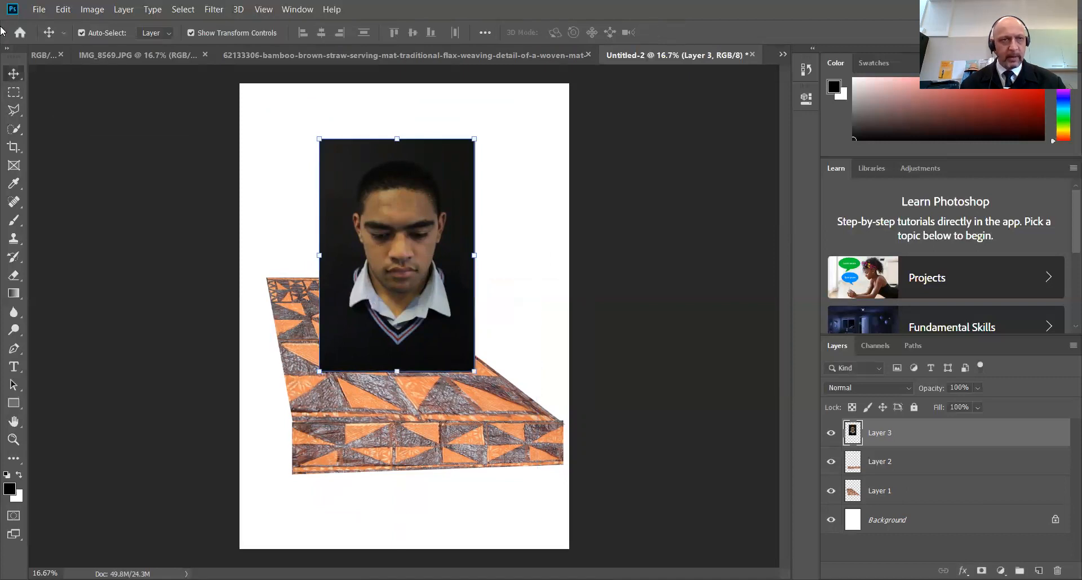
Step: Skew the portrait so its left edge is shorter and vertical, shift it towards the floor's left side, and apply the transform
left_click(61, 11)
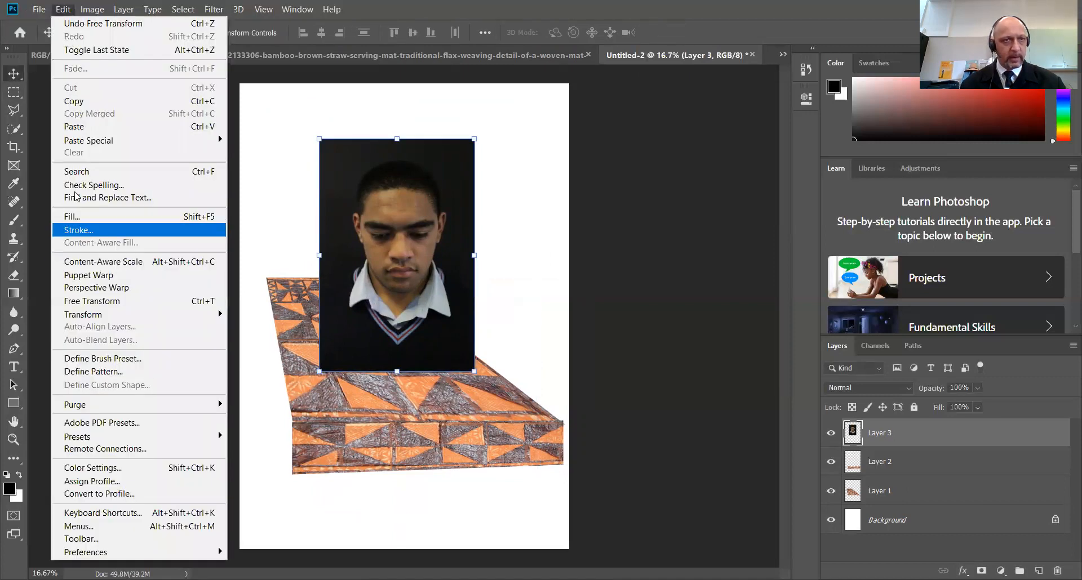
mouse_move(130, 319)
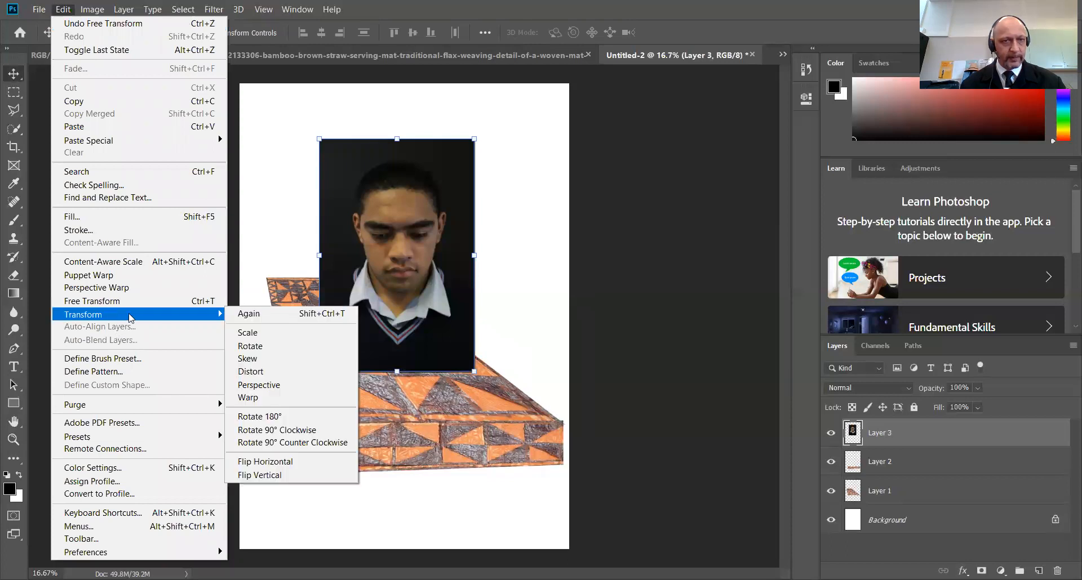
left_click(247, 359)
left_click_drag(327, 352, 324, 325)
left_click_drag(322, 146, 322, 175)
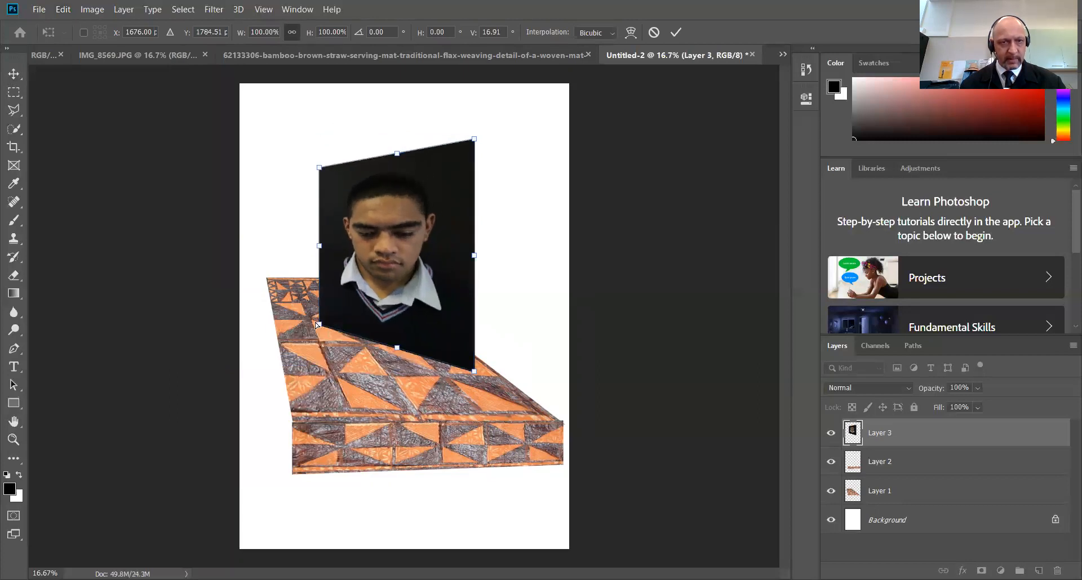
left_click_drag(320, 324, 331, 328)
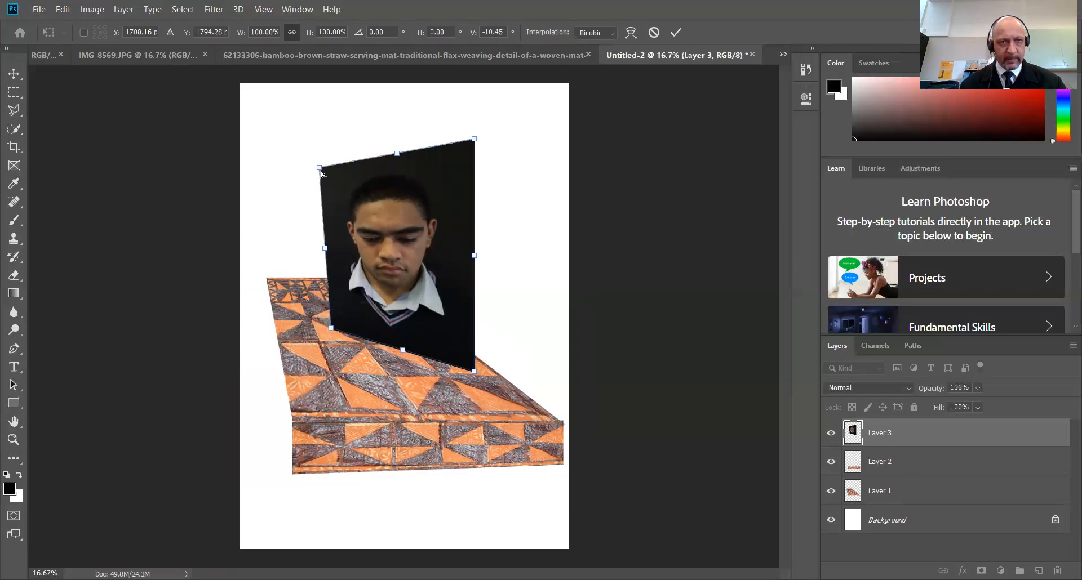
mouse_move(320, 170)
left_mouse_down()
mouse_move(338, 197)
mouse_move(334, 167)
left_mouse_up()
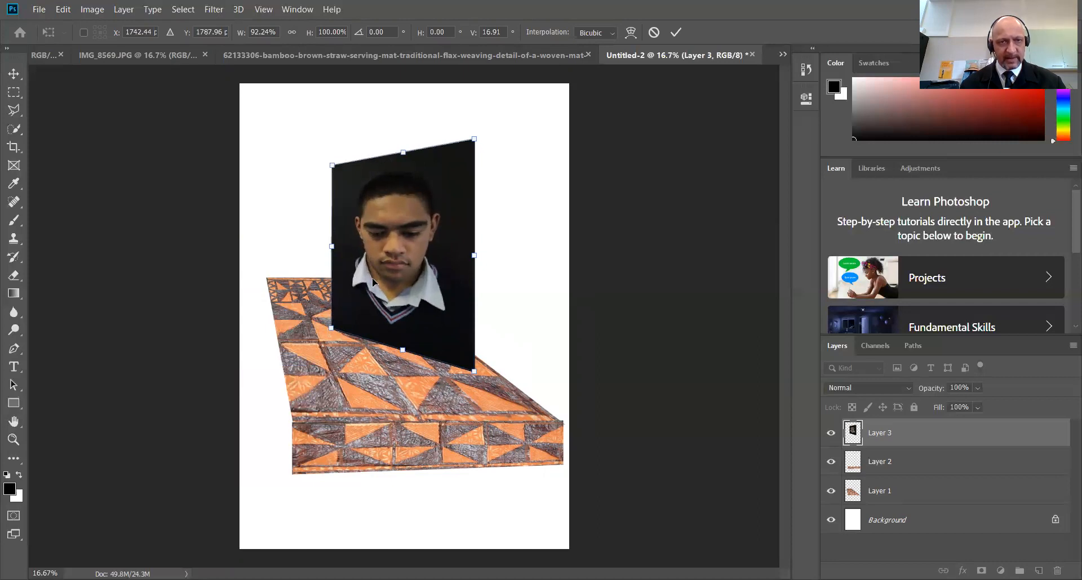
left_click_drag(382, 286, 342, 291)
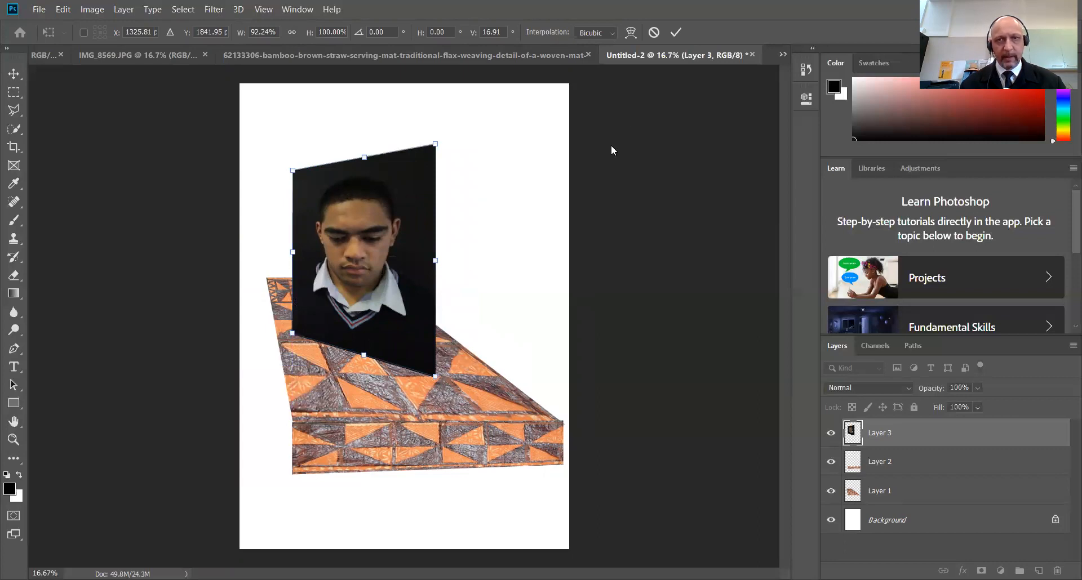
left_click(676, 33)
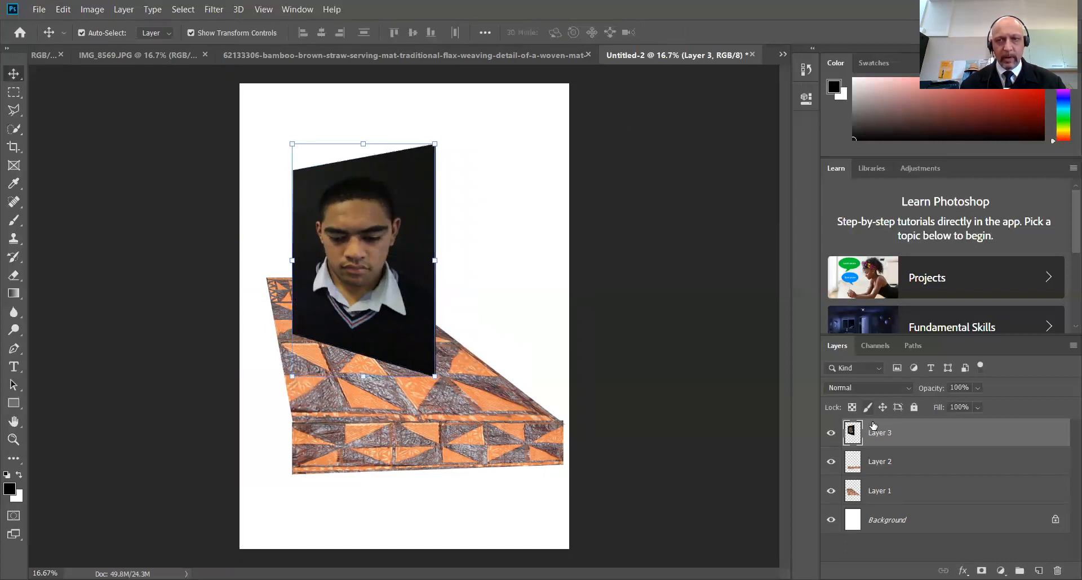
Step: Outline a four-sided shadow area on Layer 1 with the Polygonal Lasso, running from the portrait's bottom edge back across the floor
left_click(888, 496)
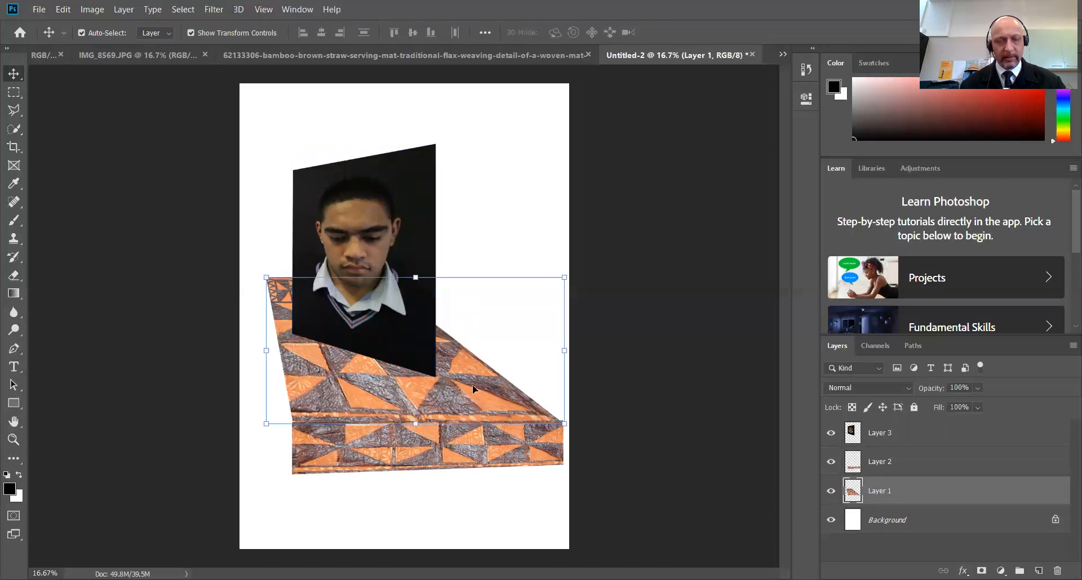
left_click(15, 110)
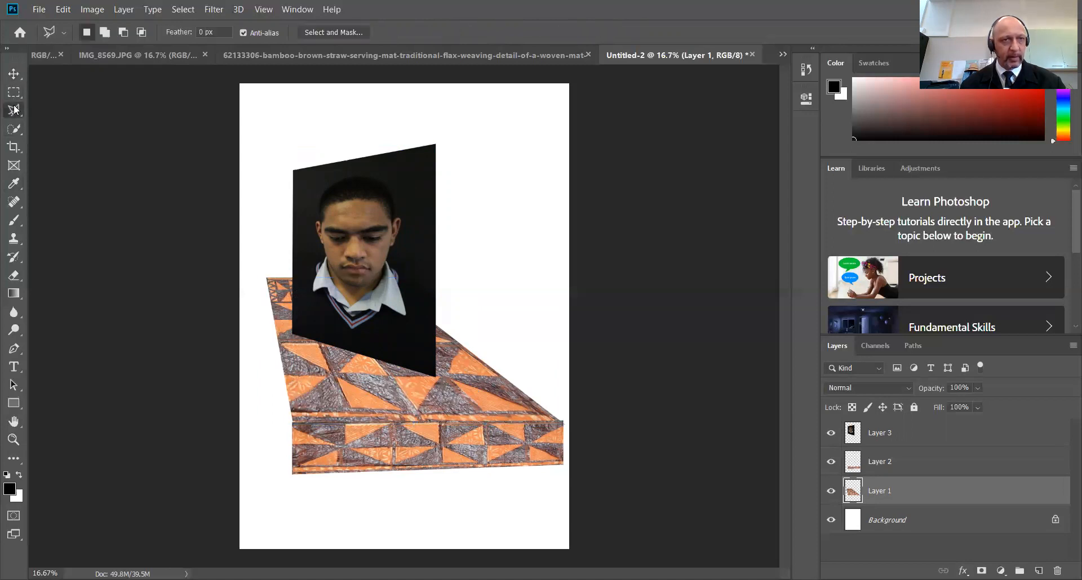
left_click(292, 334)
left_click(435, 376)
left_click(545, 312)
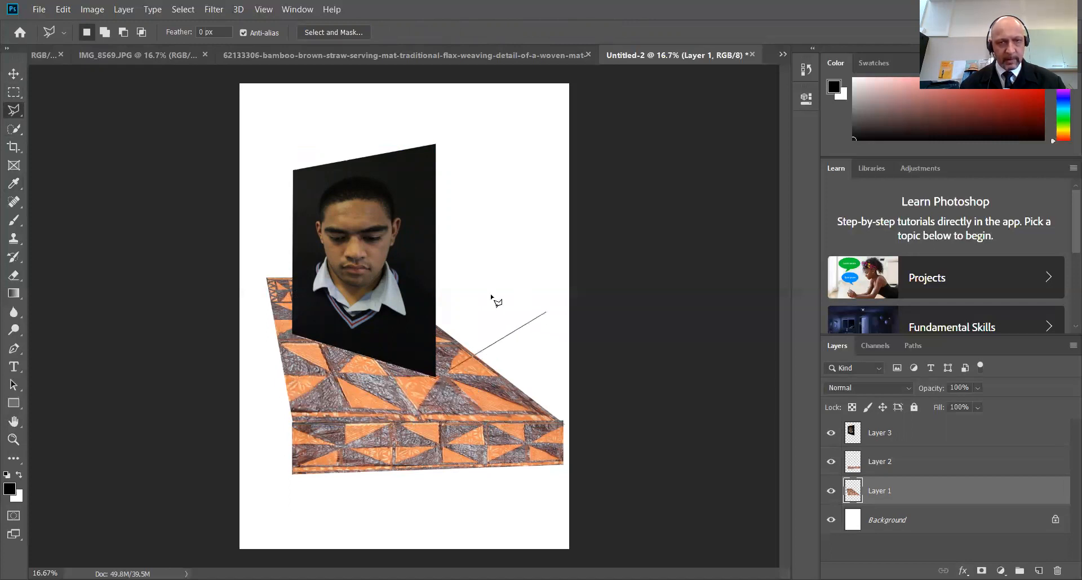
left_click(477, 288)
left_click(292, 334)
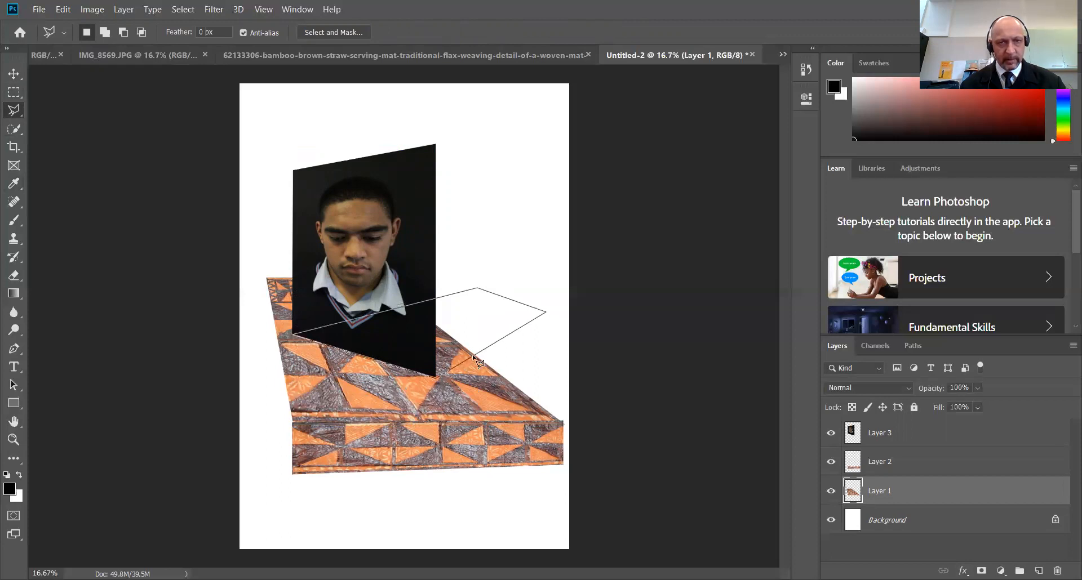
left_click(296, 335)
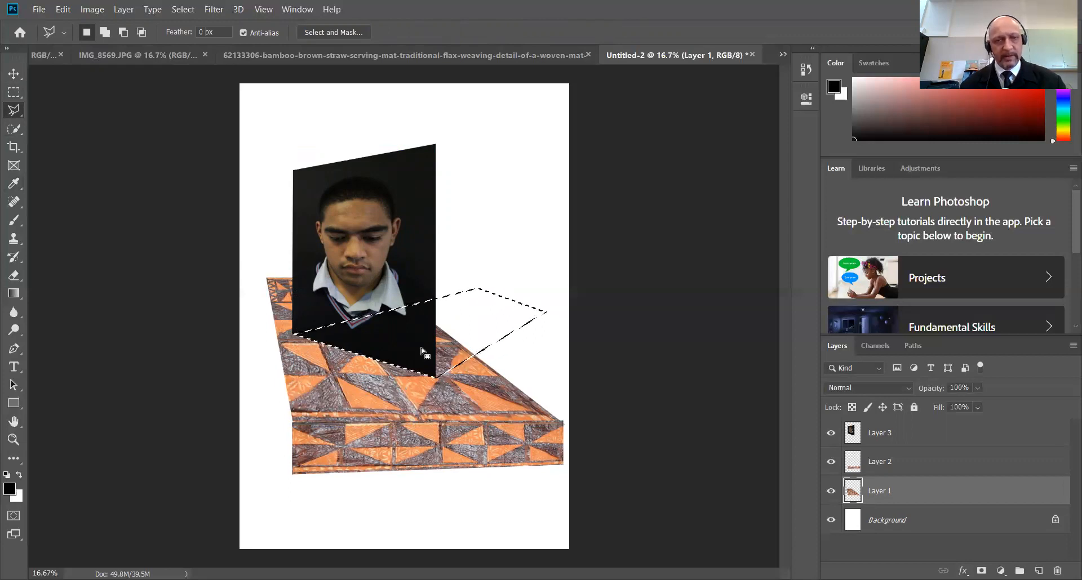
Step: Darken the selected floor area with a lower Brightness/Contrast brightness to form the portrait's shadow, and clear the selection
left_click(92, 9)
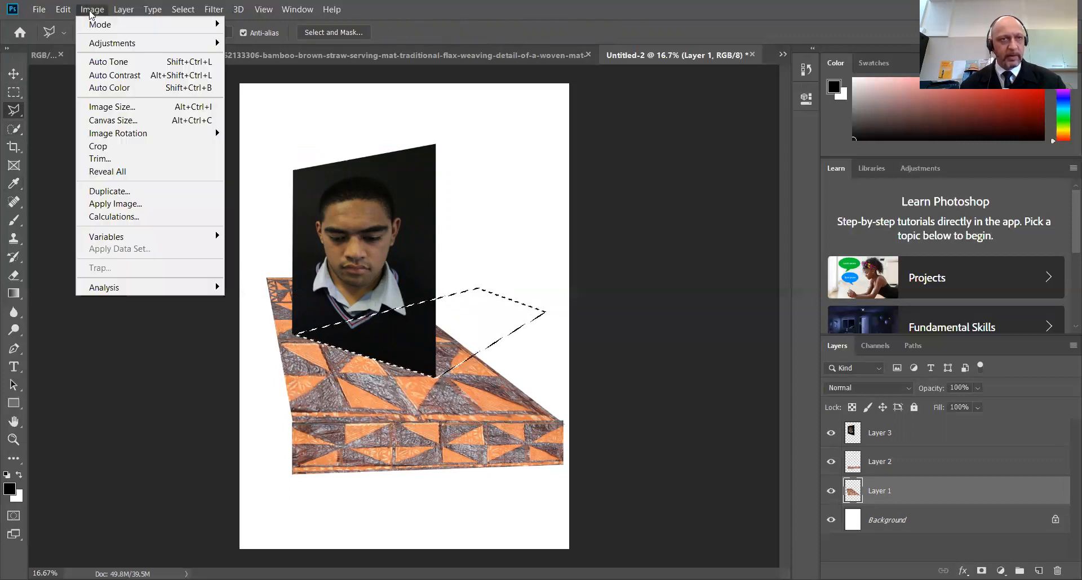
mouse_move(138, 45)
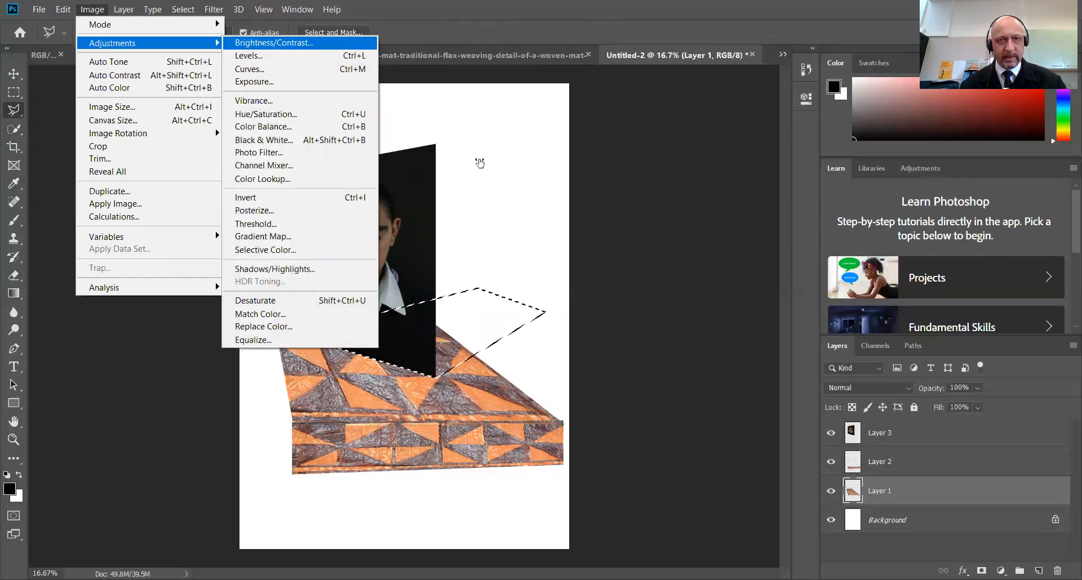
left_click(258, 45)
left_click_drag(503, 181, 459, 179)
left_click(613, 163)
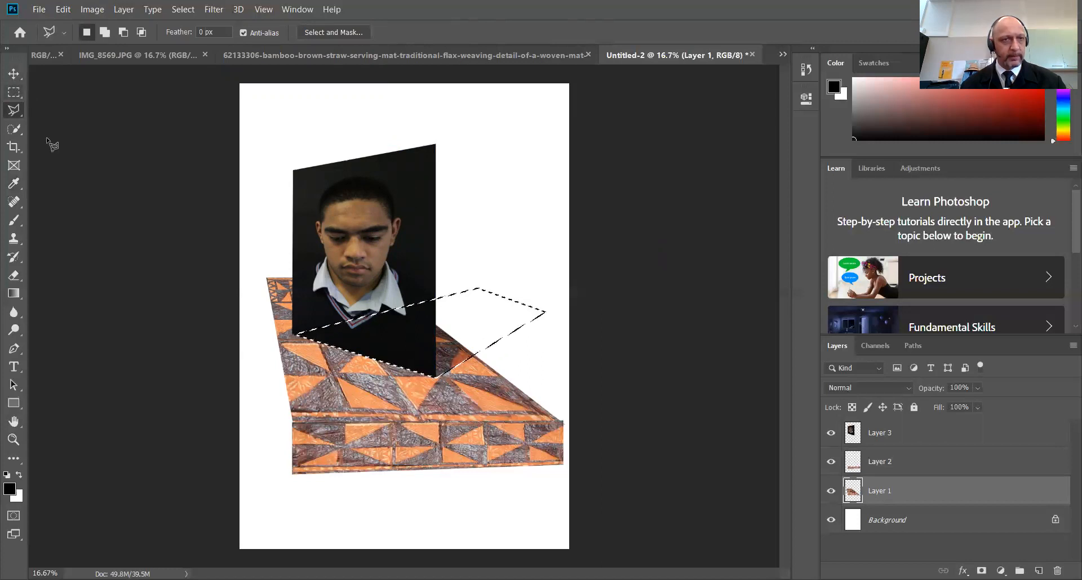
right_click(422, 317)
left_click(451, 327)
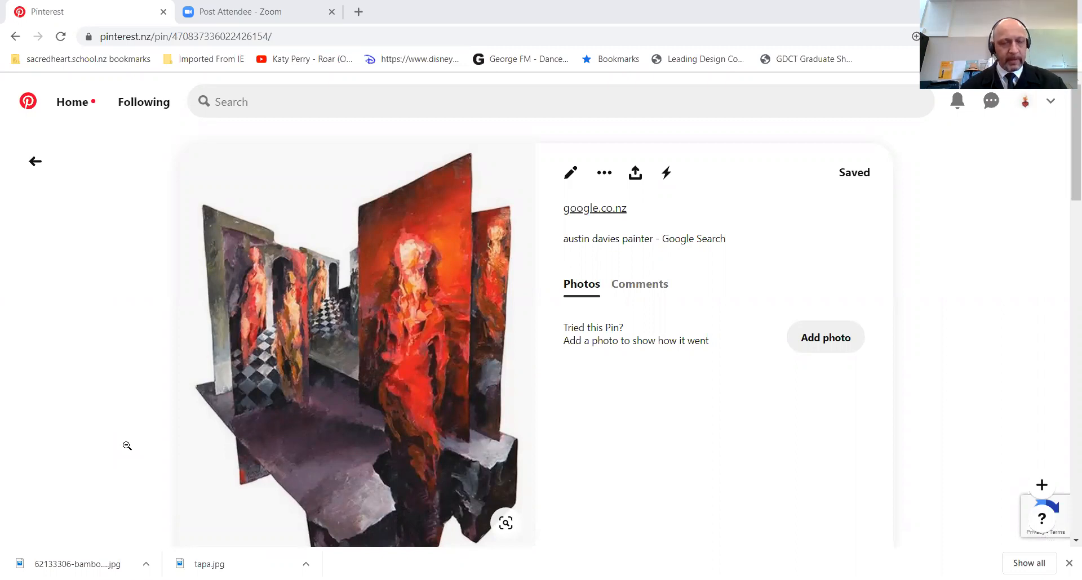
Step: Examine the Austin Davies panel painting on Pinterest, return to the painting board, and open the Austin Davies 7 pin
scroll(70, 347, "down", 1)
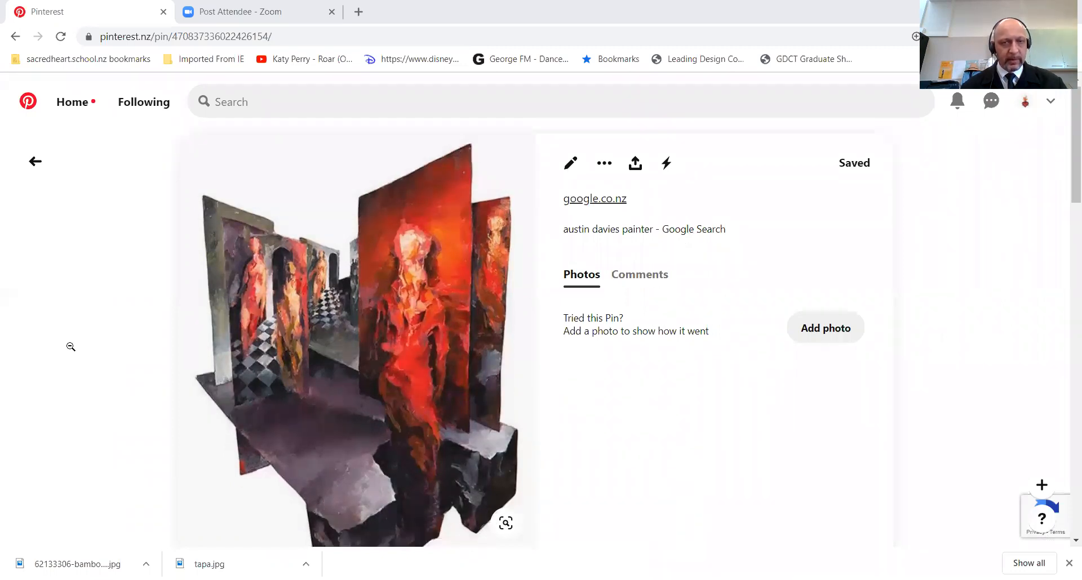
scroll(68, 248, "up", 1)
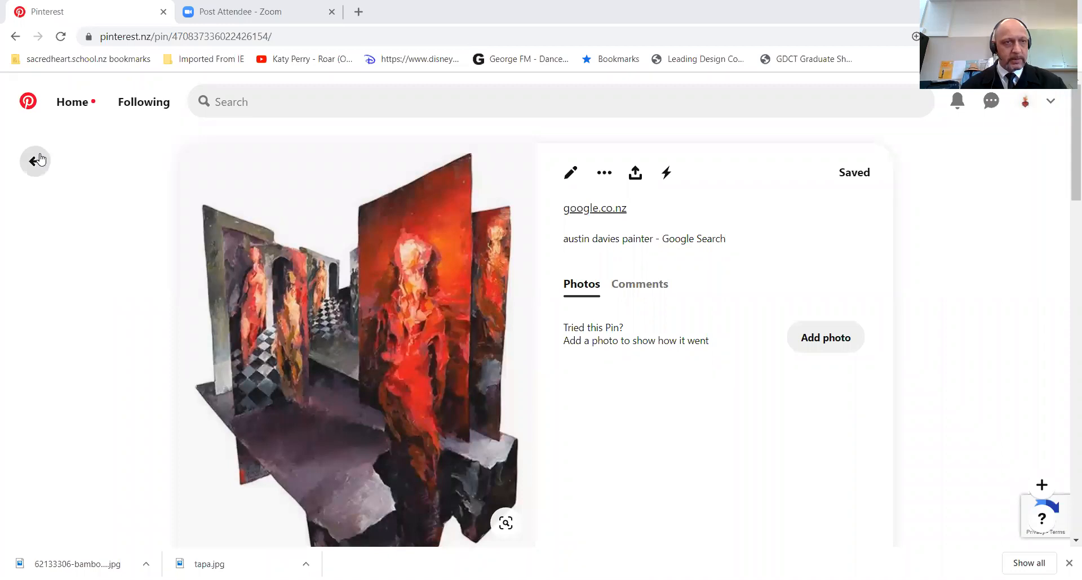
left_click(35, 161)
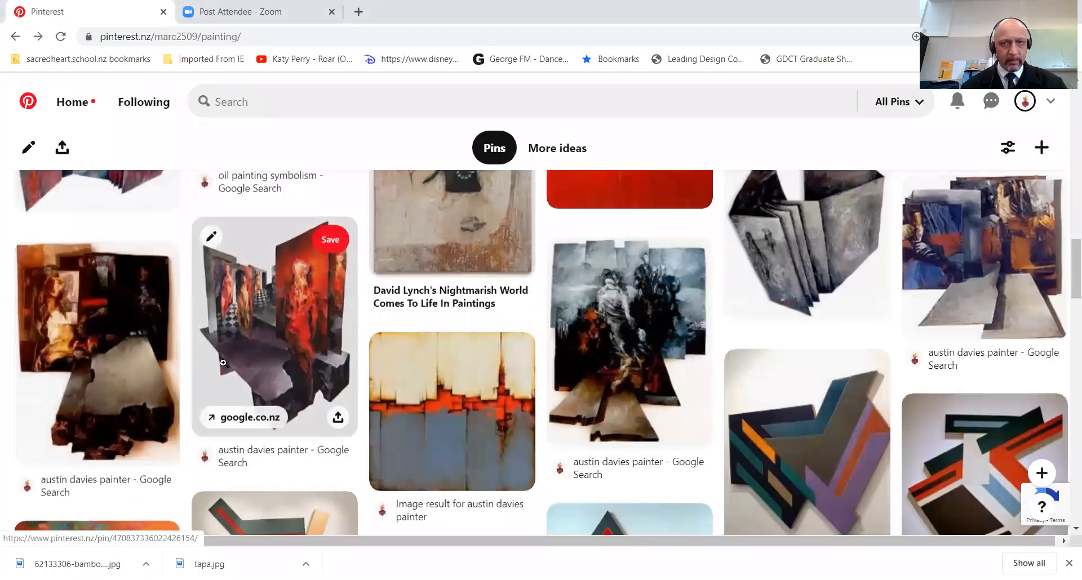
scroll(196, 362, "up", 3)
left_click(120, 352)
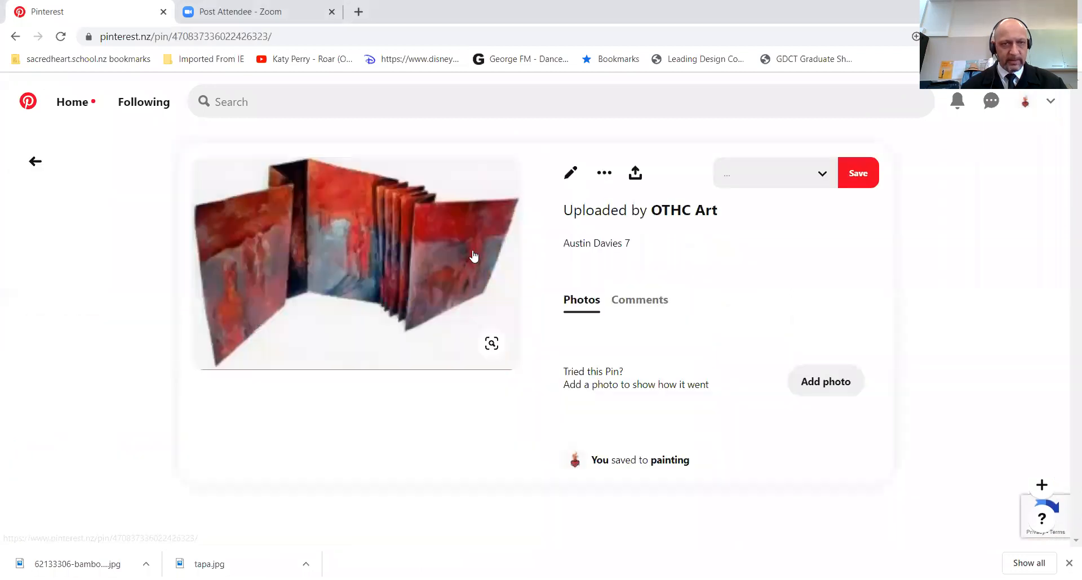